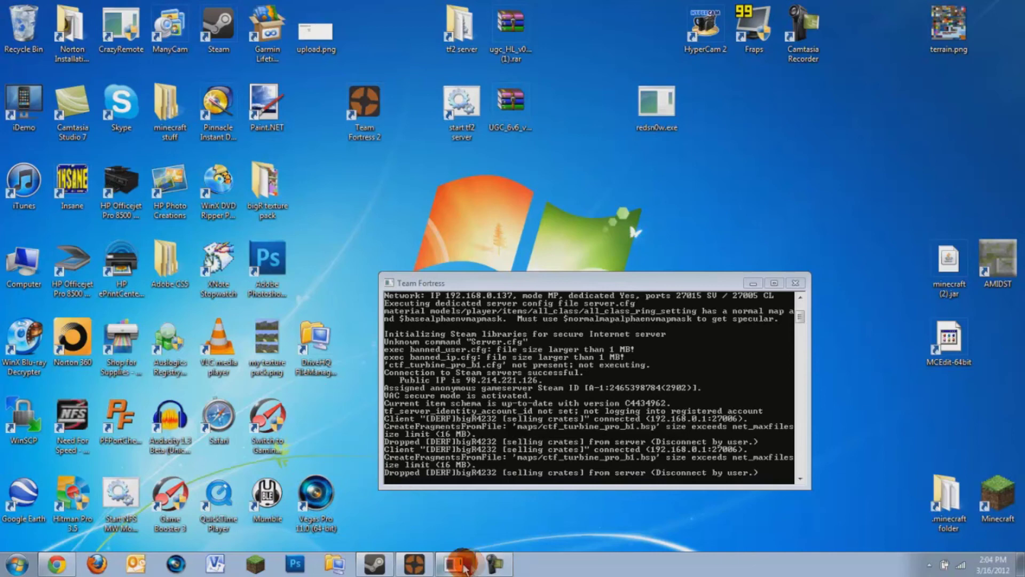
- Switch to Team Fortress 2 and show the favorite servers in the server browser
{"action": "left_click", "coordinate": [426, 565]}
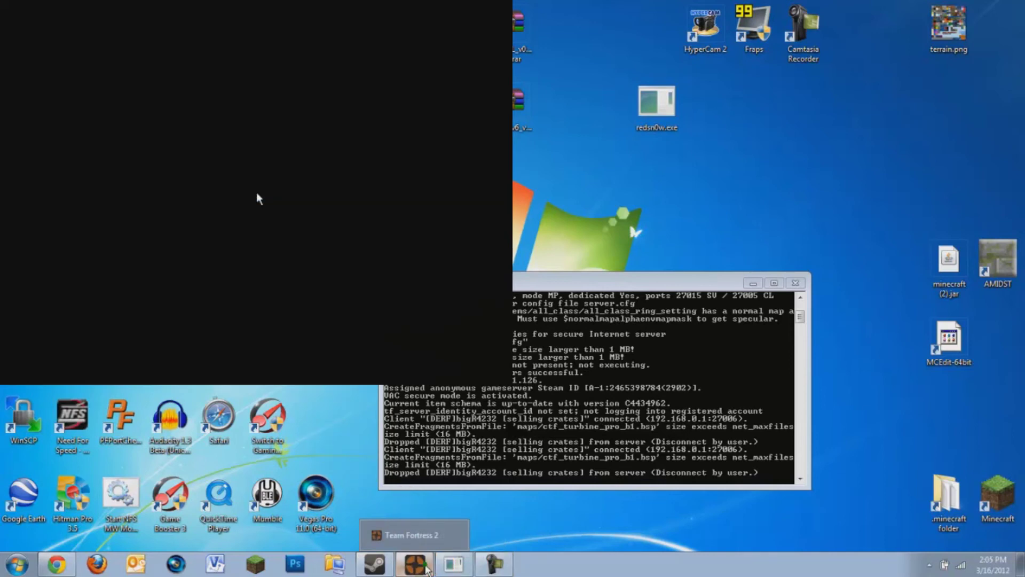
{"action": "left_click", "coordinate": [427, 567]}
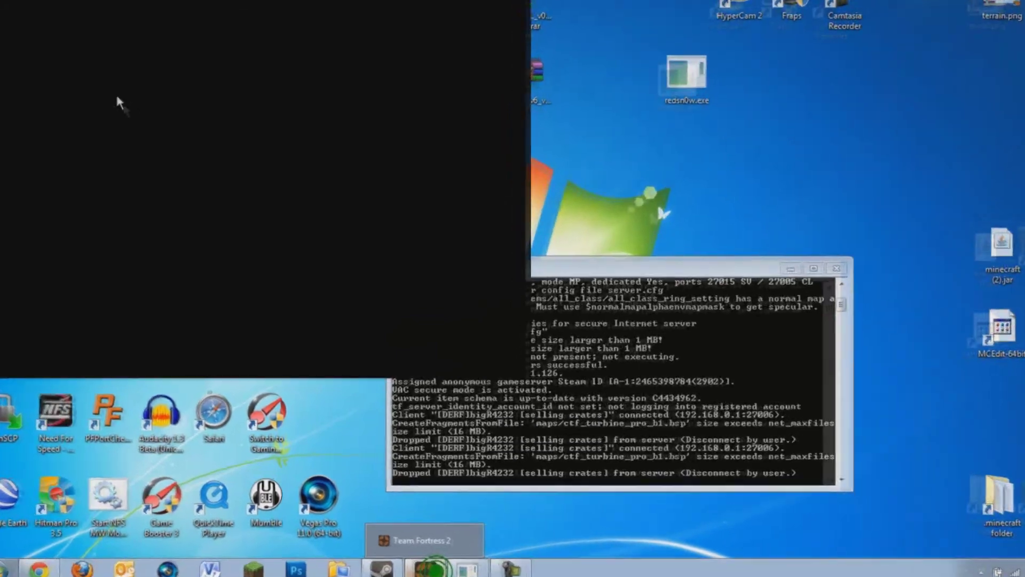
{"action": "left_click", "coordinate": [127, 122]}
{"action": "left_click", "coordinate": [134, 110]}
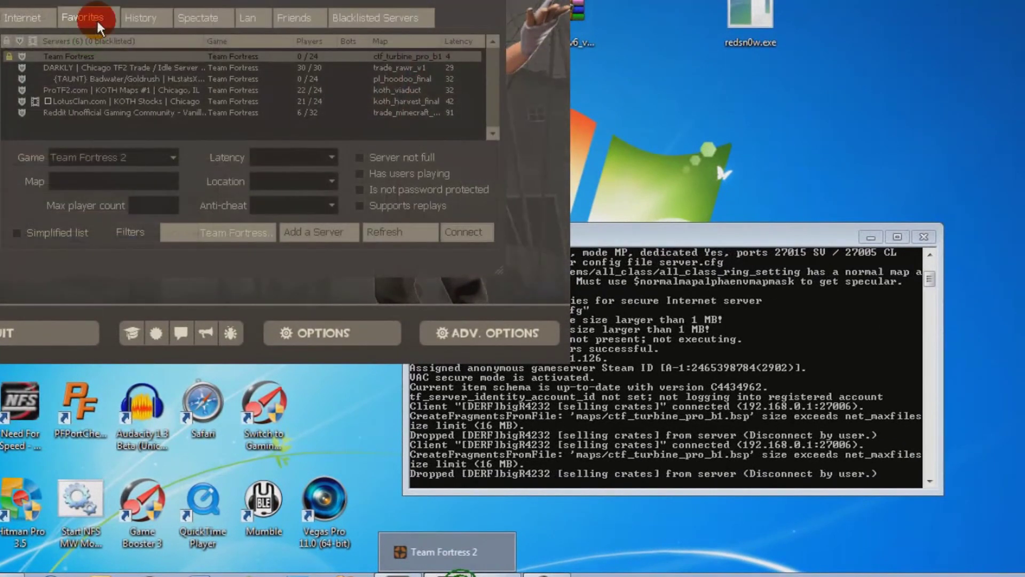
- Try to join the Team Fortress server running ctf_turbine_pro_b1, entering the server password, and dismiss the disconnect message
{"action": "double_click", "coordinate": [51, 52]}
{"action": "left_click", "coordinate": [443, 88]}
{"action": "type", "text": "*****"}
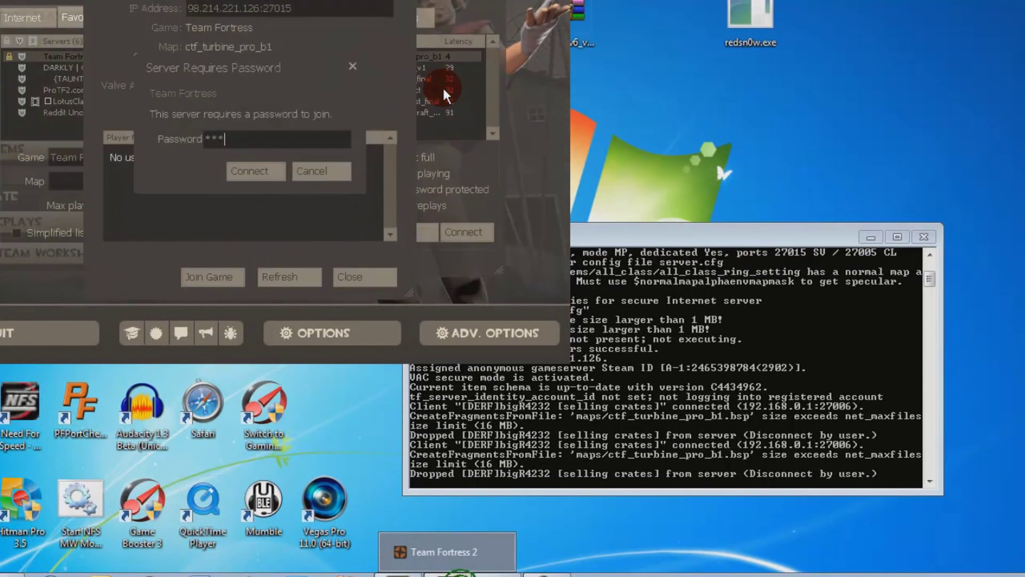
{"action": "key", "text": "Return"}
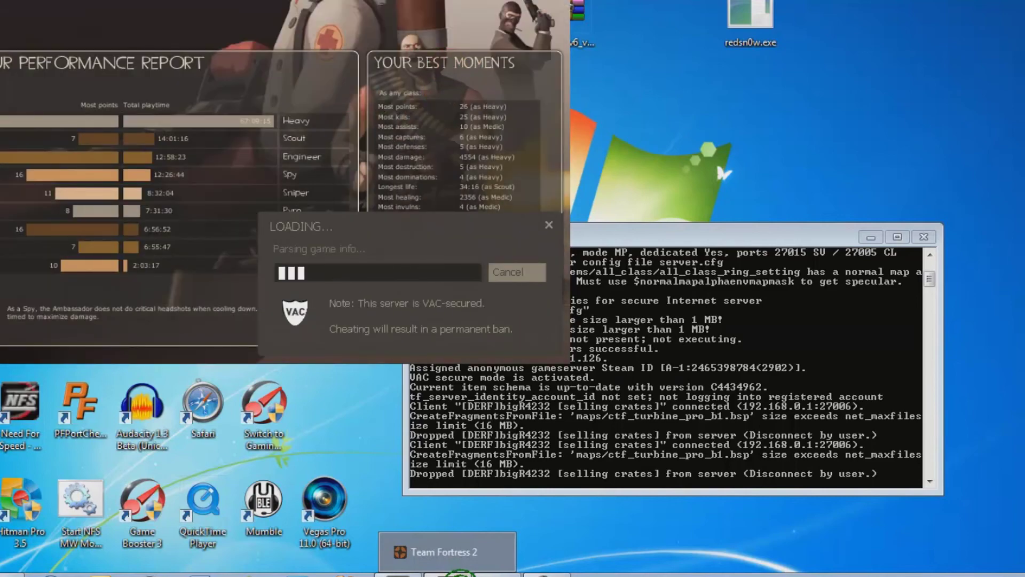
{"action": "left_click", "coordinate": [353, 265]}
{"action": "left_click", "coordinate": [511, 272]}
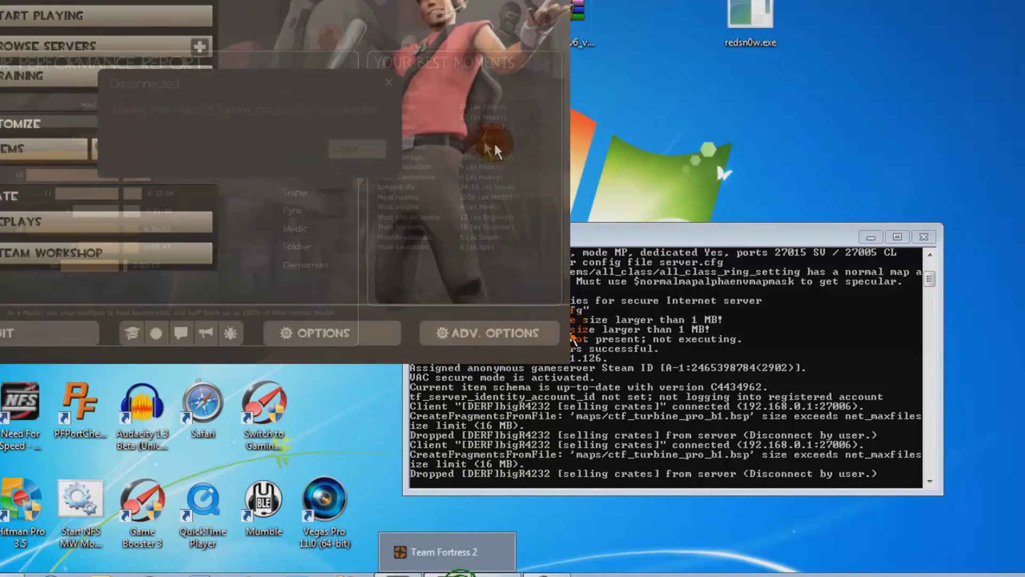
{"action": "left_click", "coordinate": [344, 154]}
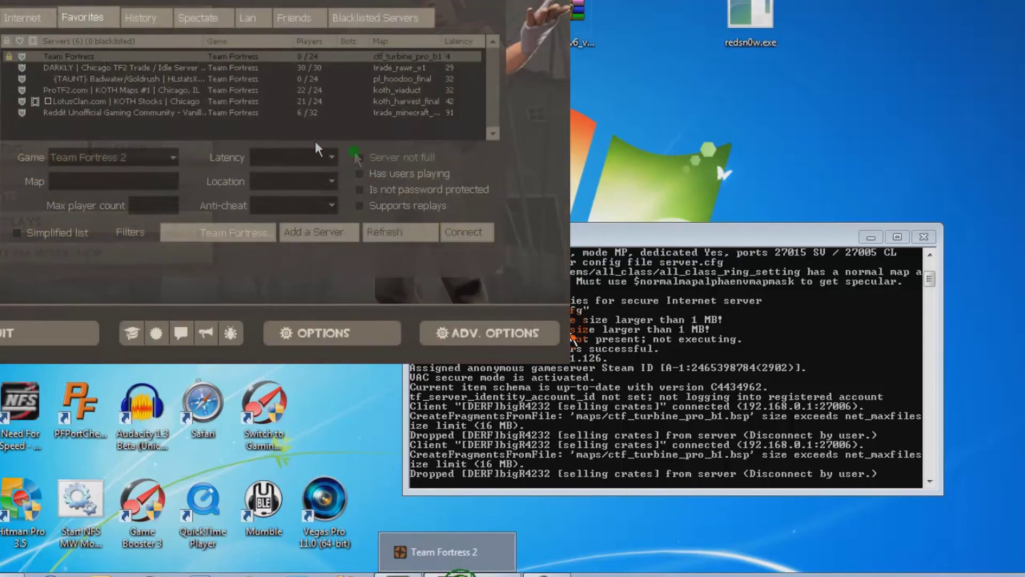
- Leave the game for the desktop and switch to Google Chrome
{"action": "left_click", "coordinate": [219, 20]}
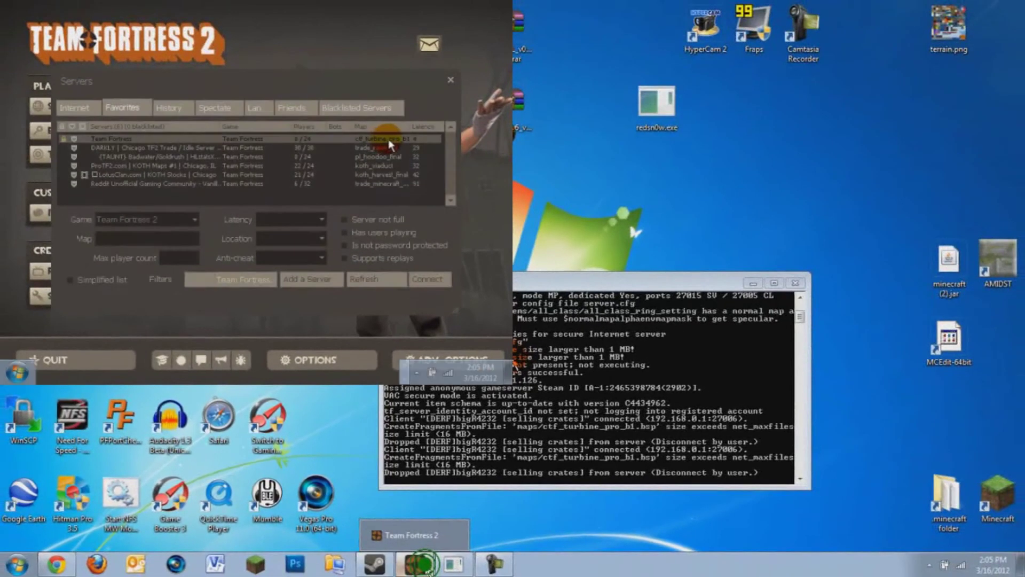
{"action": "double_click", "coordinate": [432, 71]}
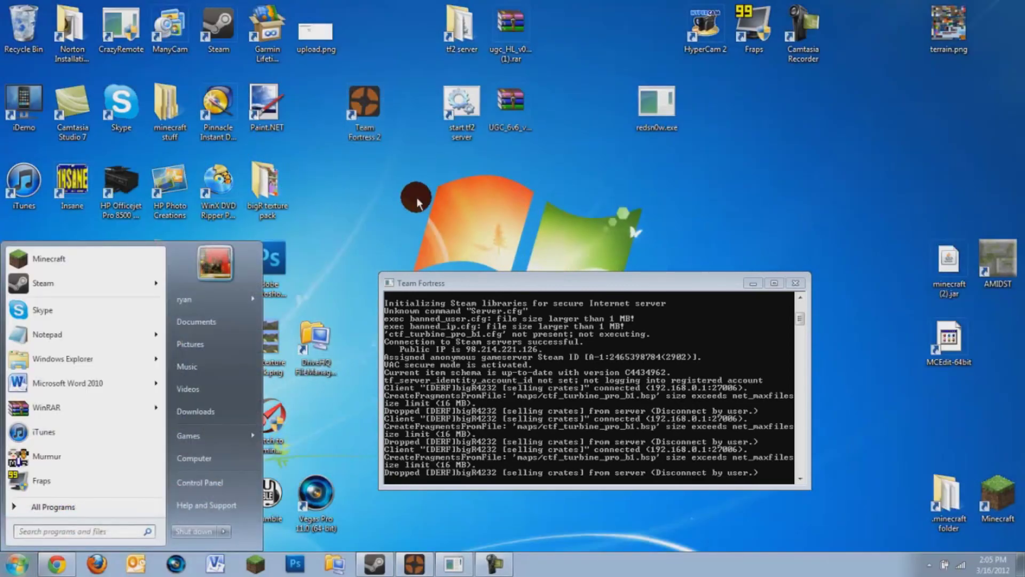
{"action": "left_click", "coordinate": [418, 199]}
{"action": "left_click", "coordinate": [69, 557]}
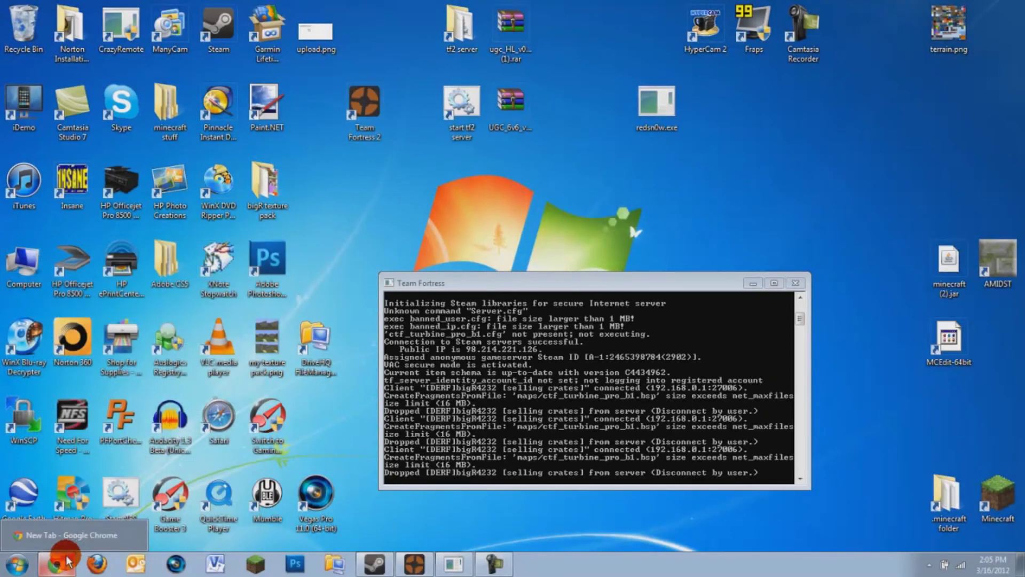
{"action": "left_click", "coordinate": [56, 562]}
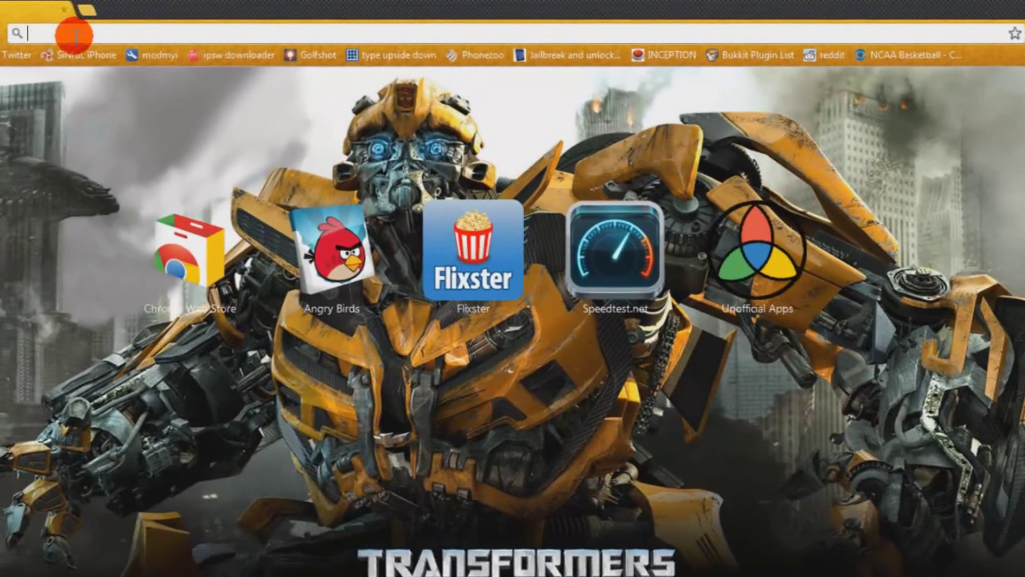
- Search Google for ctf_turbine_pro_b1
{"action": "type", "text": "ctf"}
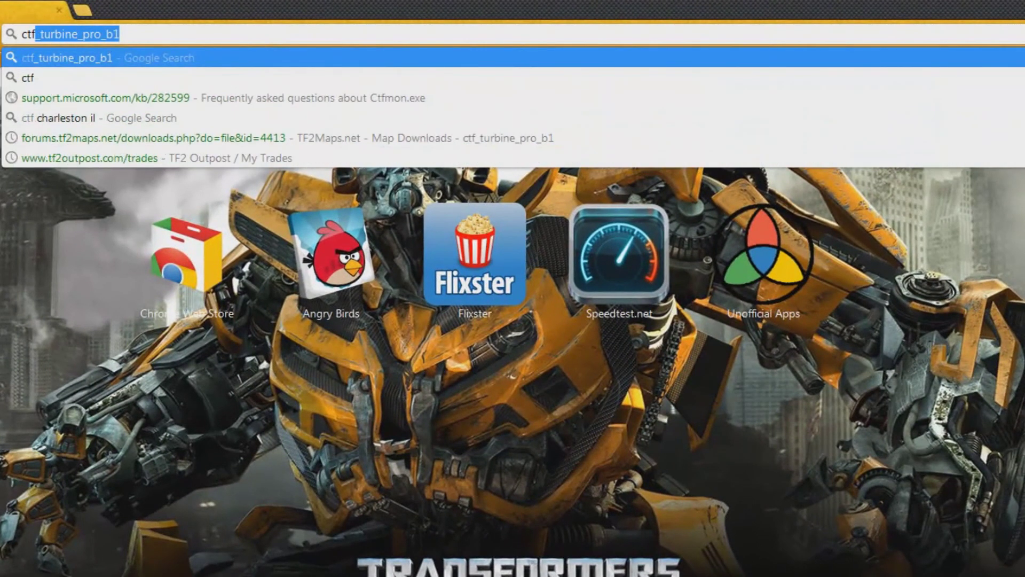
{"action": "type", "text": "_tu"}
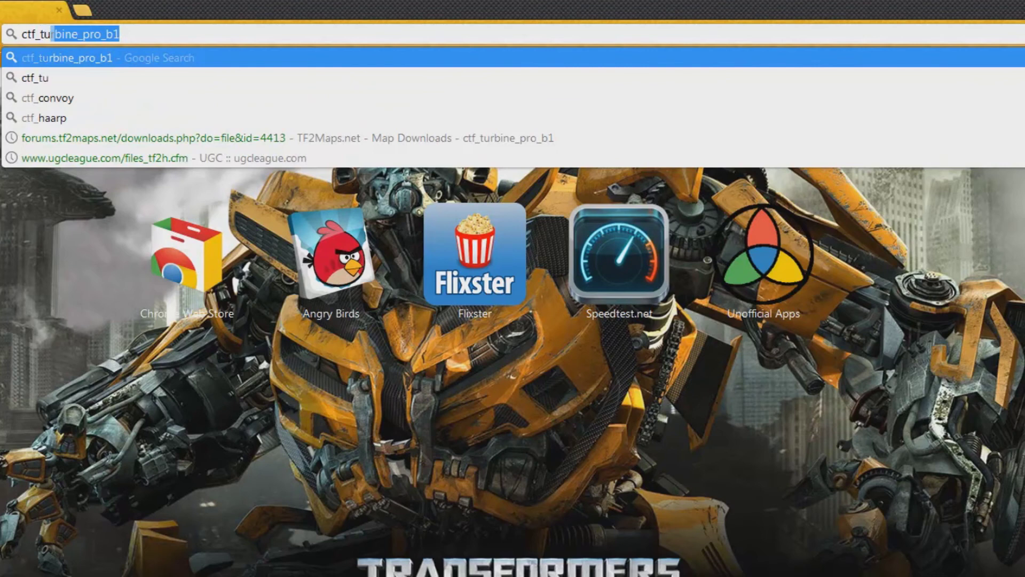
{"action": "type", "text": "ri"}
{"action": "type", "text": "bine"}
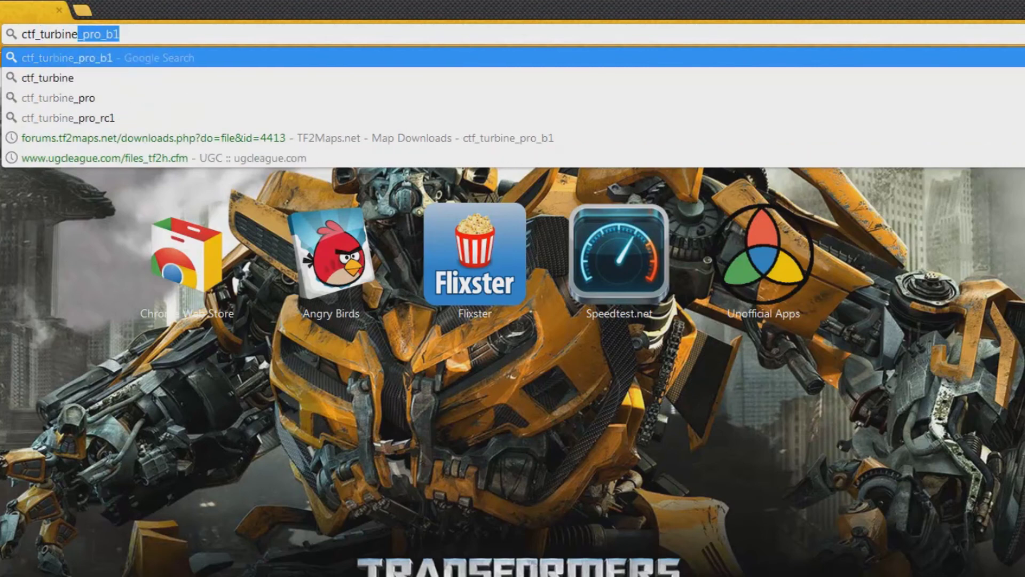
{"action": "type", "text": "_pro_"}
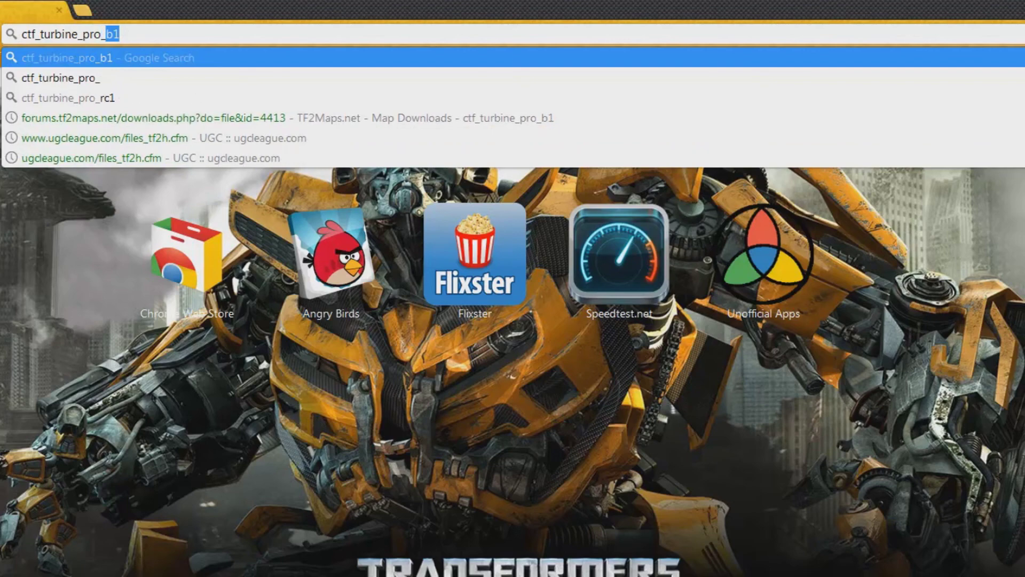
{"action": "type", "text": "b1"}
{"action": "key", "text": "Return"}
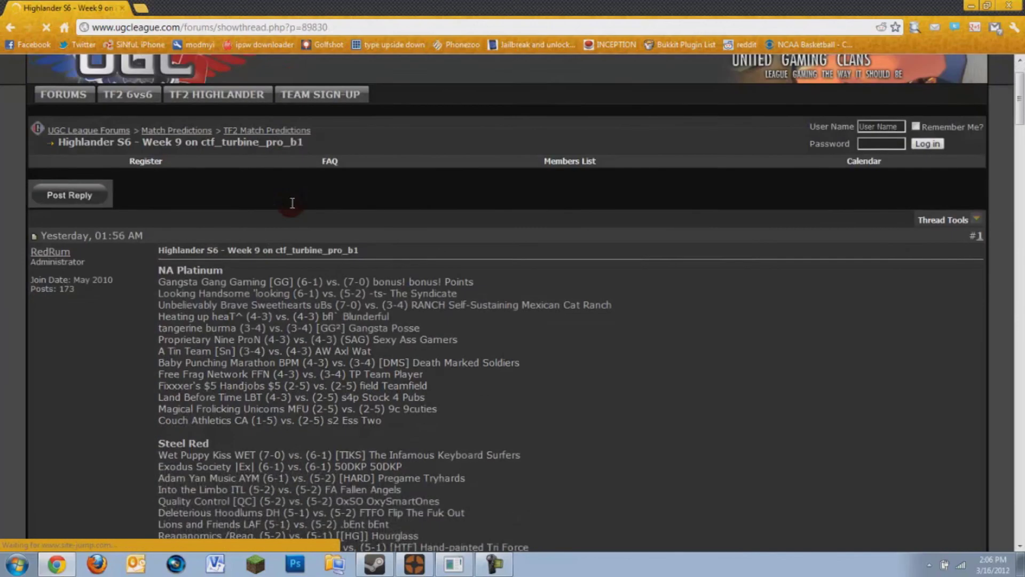
- Look through the UGC League forum thread about Highlander S6 Week 9 and return to the search results
{"action": "scroll", "coordinate": [291, 201], "scroll_direction": "down", "scroll_amount": 20}
{"action": "scroll", "coordinate": [288, 199], "scroll_direction": "up", "scroll_amount": 10}
{"action": "scroll", "coordinate": [287, 200], "scroll_direction": "down", "scroll_amount": 2}
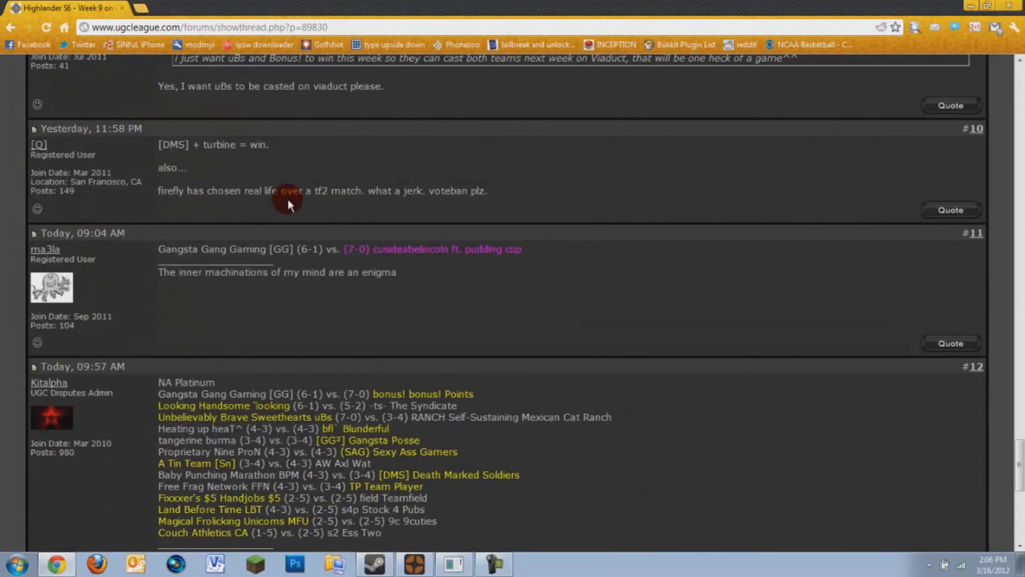
{"action": "scroll", "coordinate": [287, 199], "scroll_direction": "down", "scroll_amount": 4}
{"action": "scroll", "coordinate": [286, 196], "scroll_direction": "up", "scroll_amount": 20}
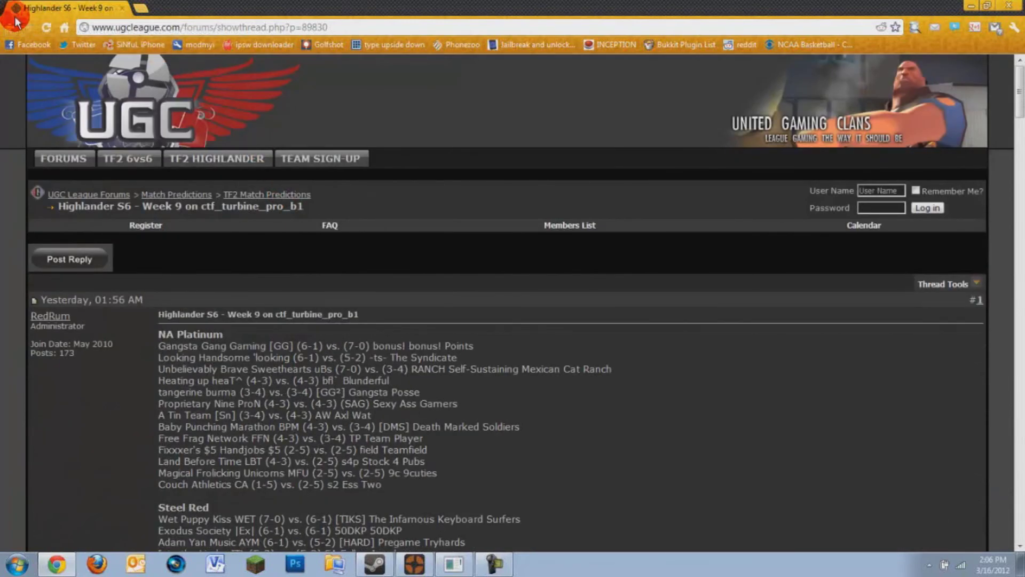
{"action": "left_click", "coordinate": [10, 27]}
- Download the ctf_turbine_pro_b1 map from its TF2Maps.net page, open the archive in WinRAR and minimize the browser
{"action": "left_click", "coordinate": [212, 179]}
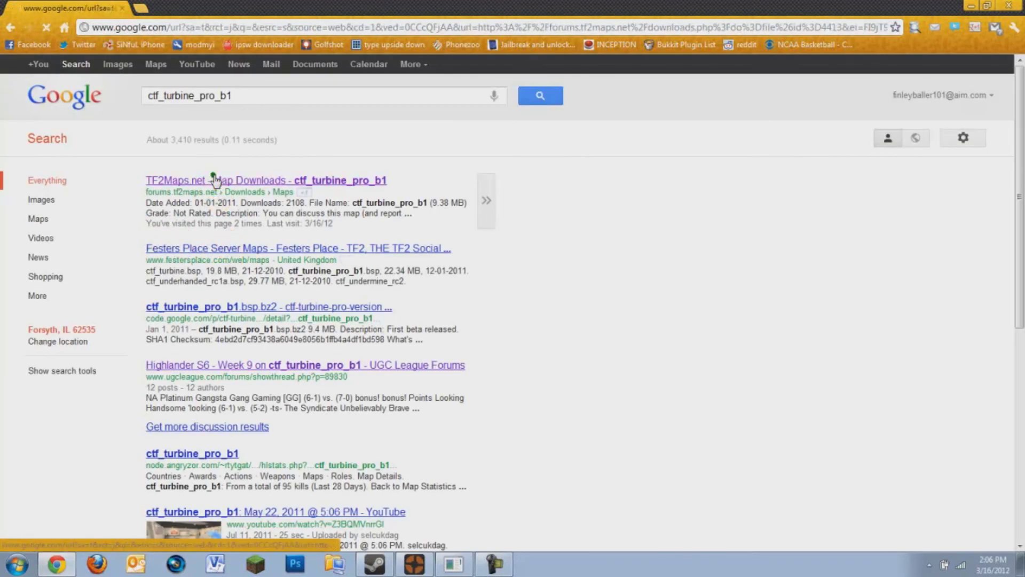
{"action": "scroll", "coordinate": [411, 288], "scroll_direction": "down", "scroll_amount": 1}
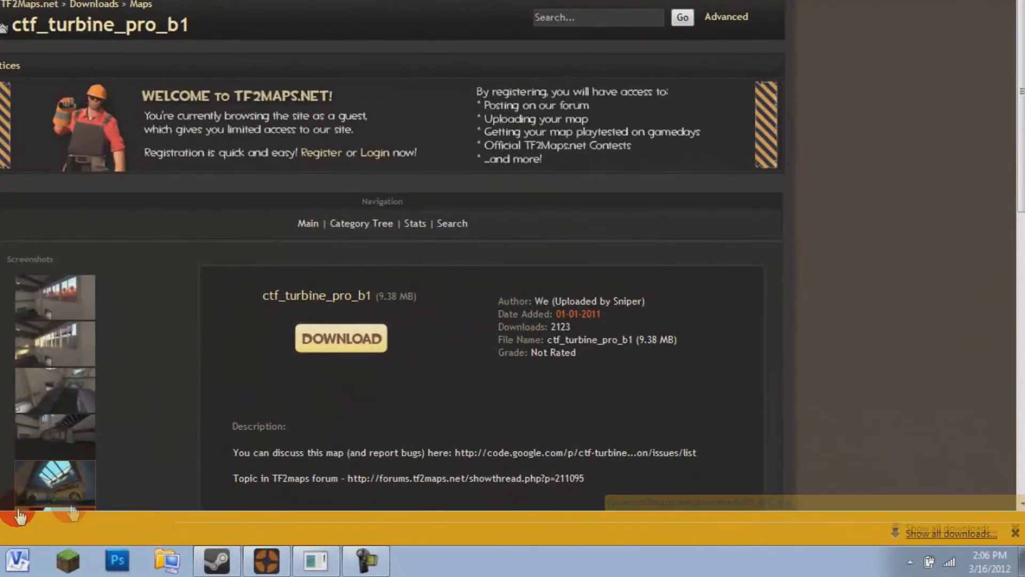
{"action": "left_click", "coordinate": [21, 516]}
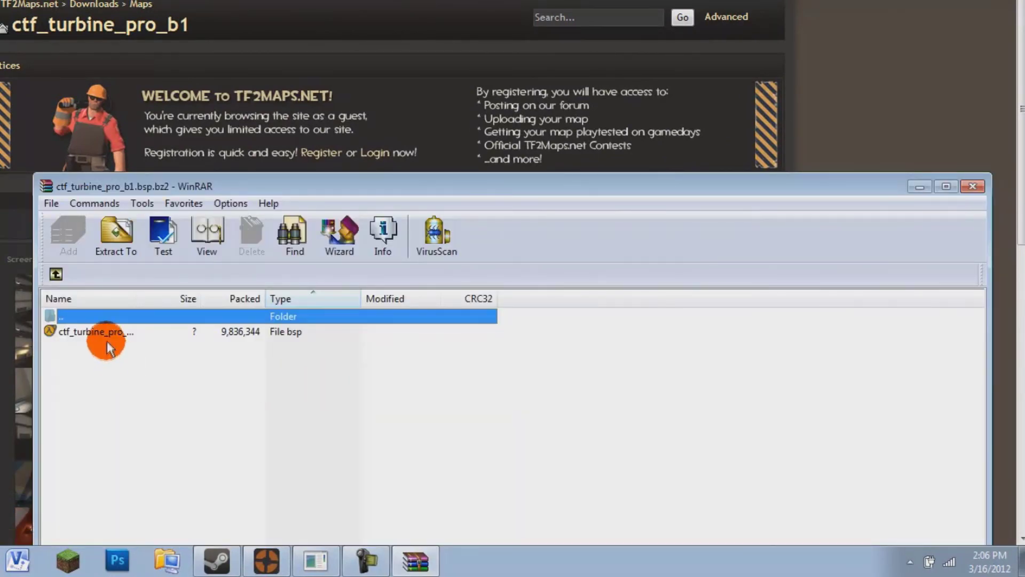
{"action": "left_click_drag", "start_coordinate": [233, 188], "coordinate": [80, 58]}
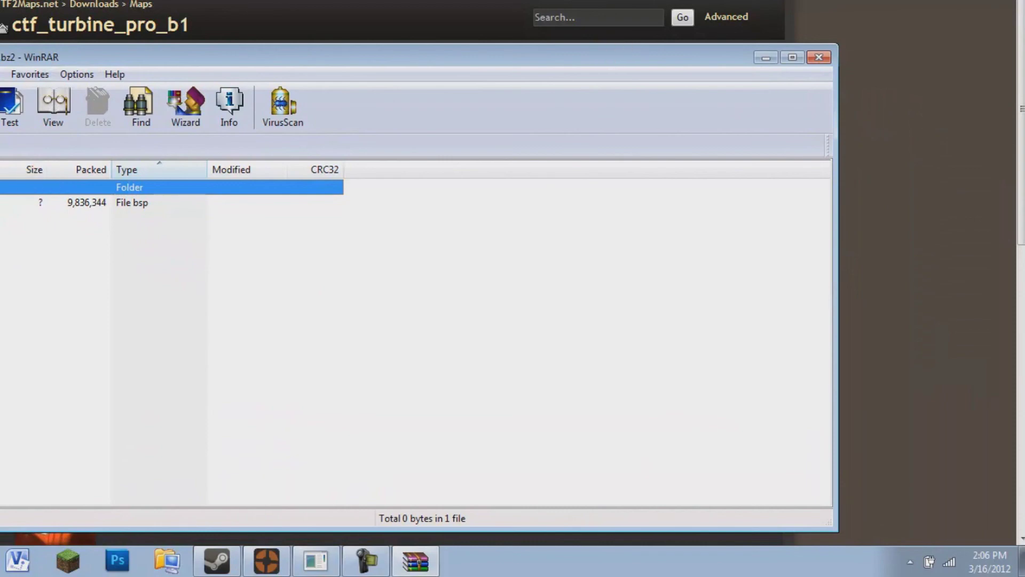
{"action": "left_click", "coordinate": [965, 6]}
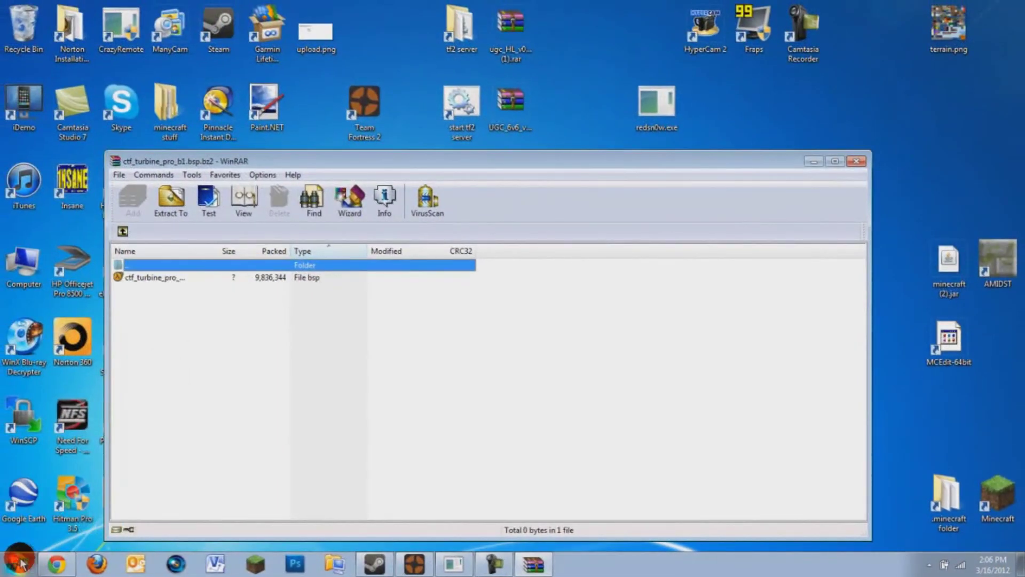
- Open the Steam folder inside Program Files (x86) on the Gateway (C:) drive
{"action": "left_click", "coordinate": [18, 562]}
{"action": "left_click", "coordinate": [183, 416]}
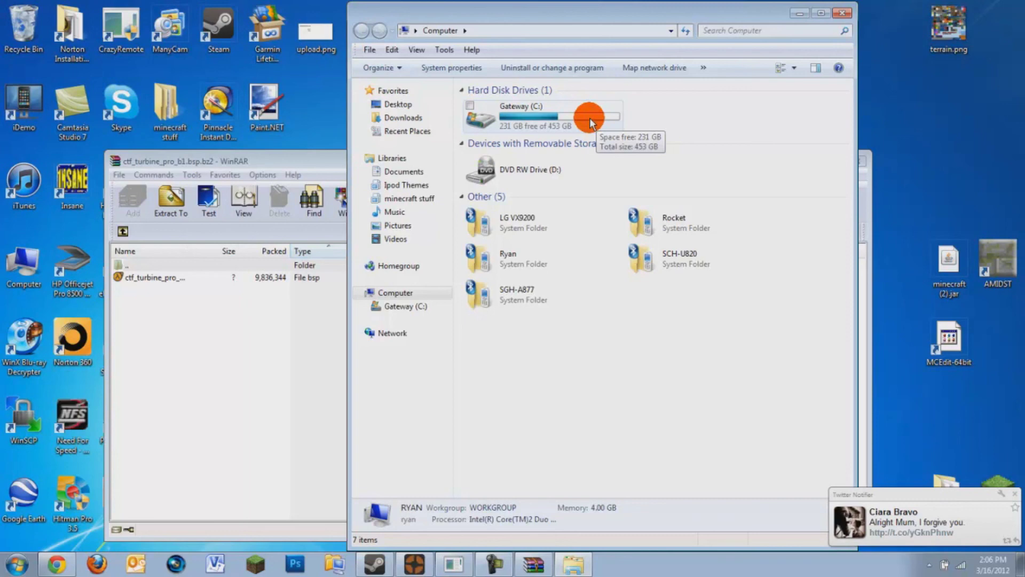
{"action": "double_click", "coordinate": [590, 118]}
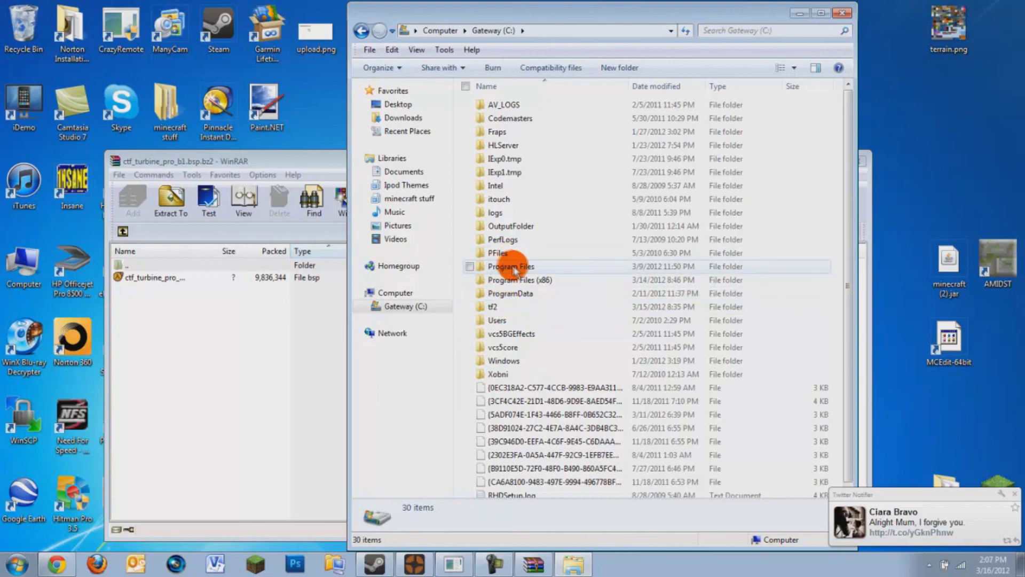
{"action": "double_click", "coordinate": [510, 277]}
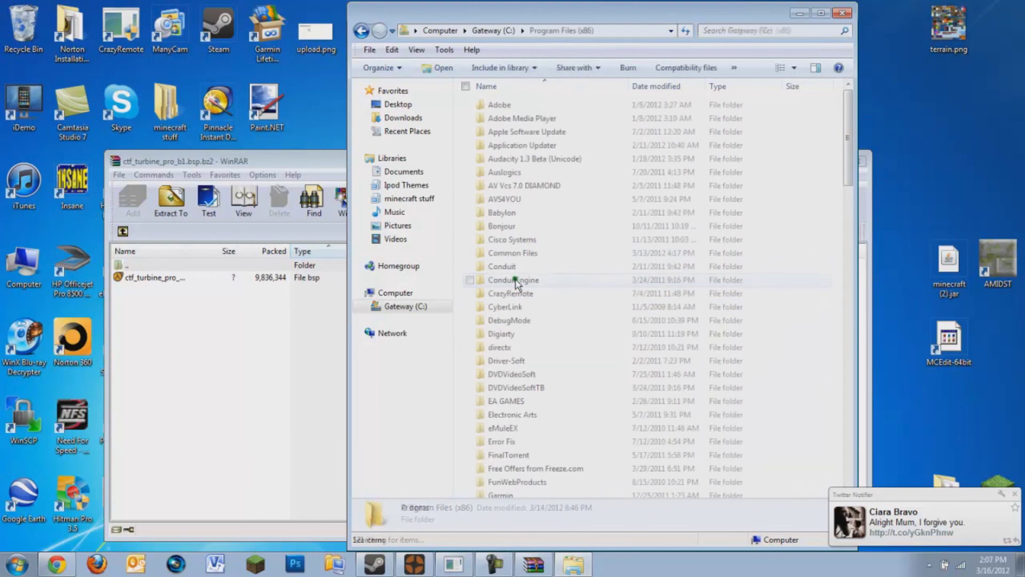
{"action": "scroll", "coordinate": [508, 374], "scroll_direction": "down", "scroll_amount": 5}
{"action": "scroll", "coordinate": [516, 392], "scroll_direction": "down", "scroll_amount": 15}
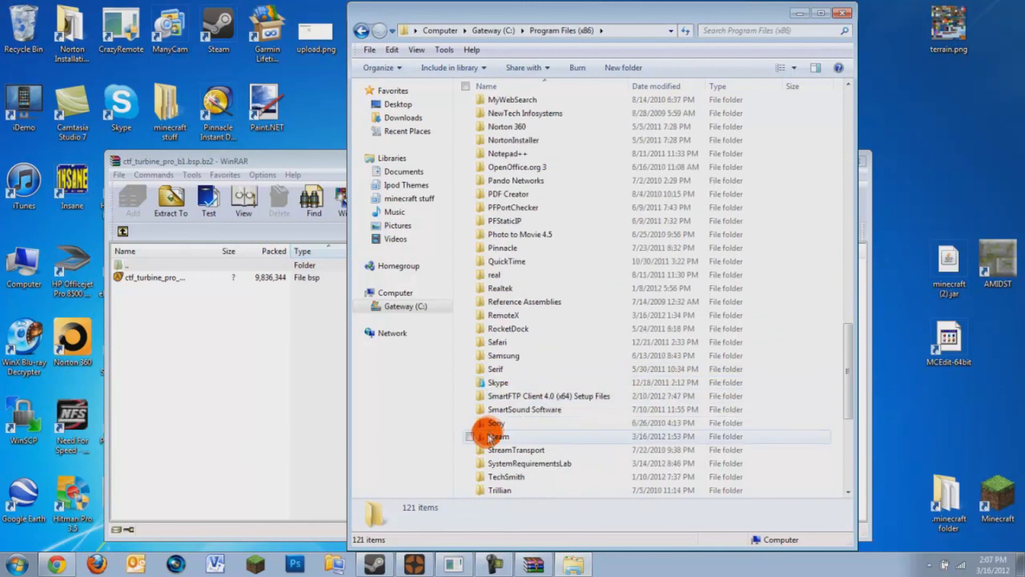
{"action": "double_click", "coordinate": [483, 435]}
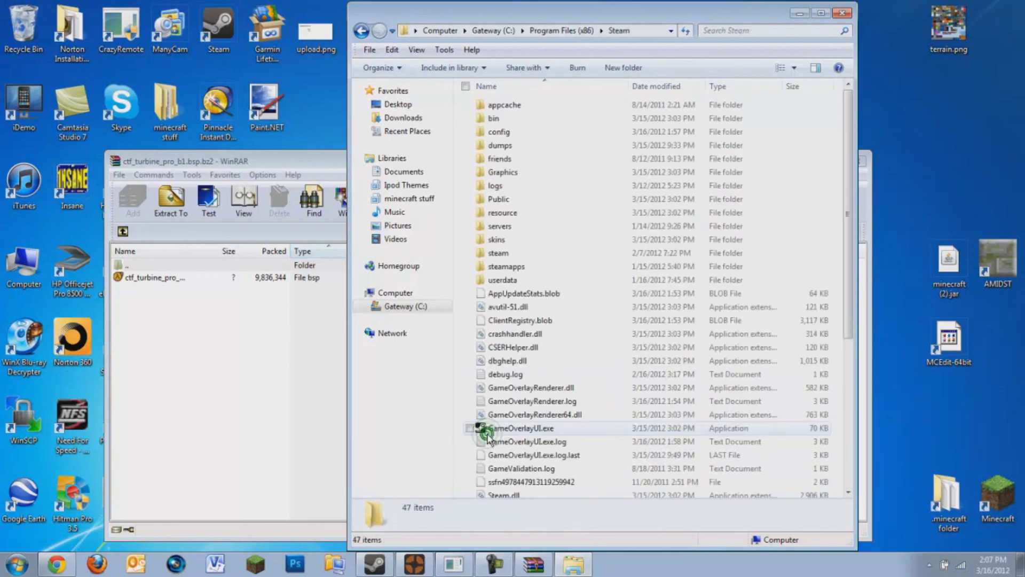
- Open steamapps, the player's own account folder, team fortress 2 and its tf subfolder
{"action": "double_click", "coordinate": [503, 267]}
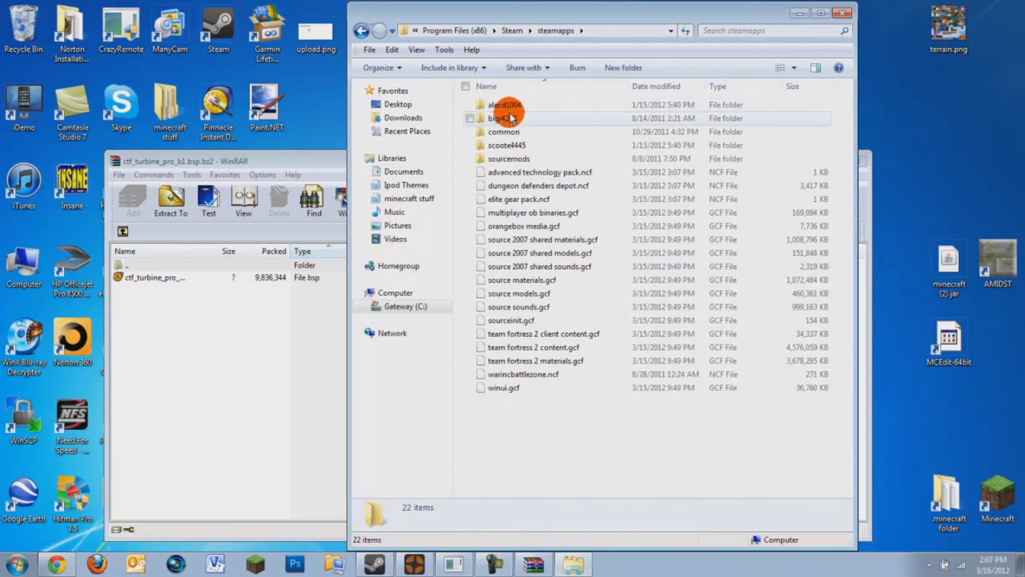
{"action": "left_click", "coordinate": [512, 118]}
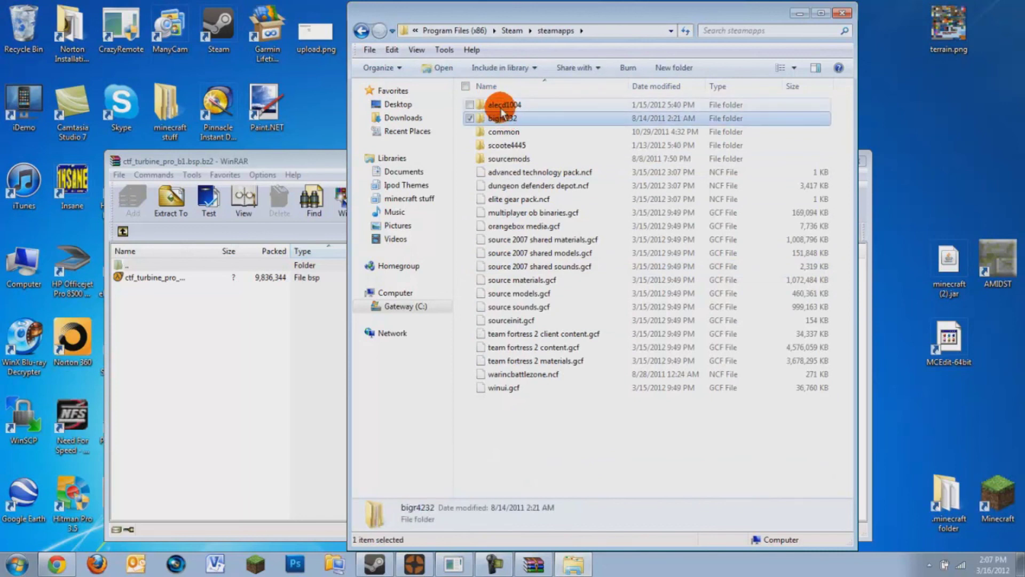
{"action": "double_click", "coordinate": [502, 118]}
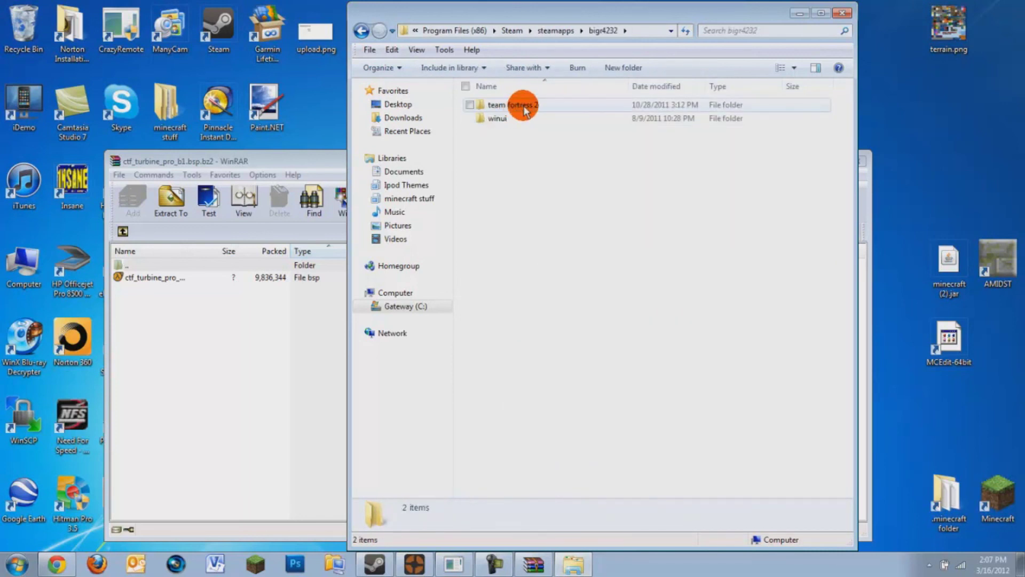
{"action": "double_click", "coordinate": [522, 106]}
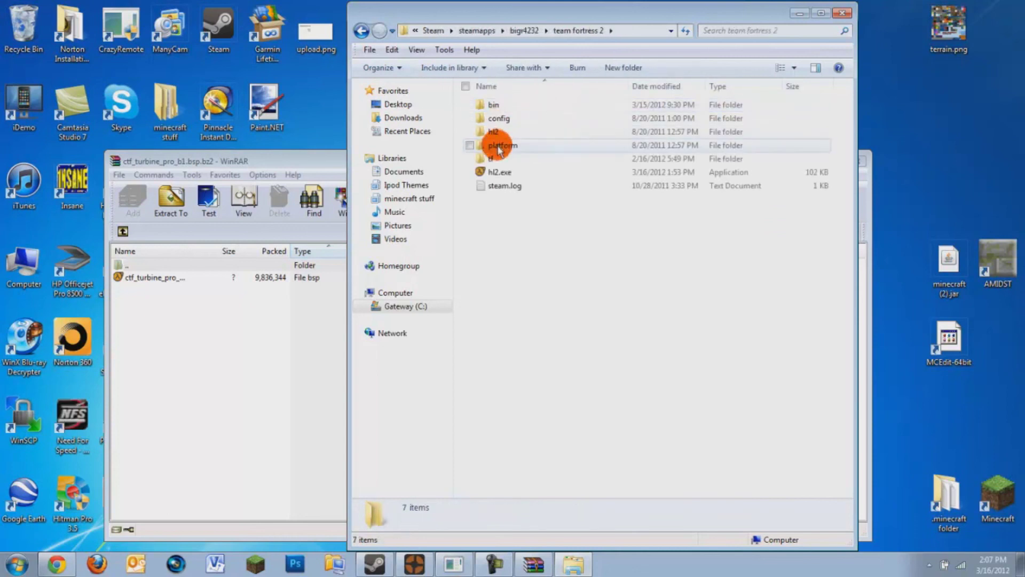
{"action": "double_click", "coordinate": [498, 158]}
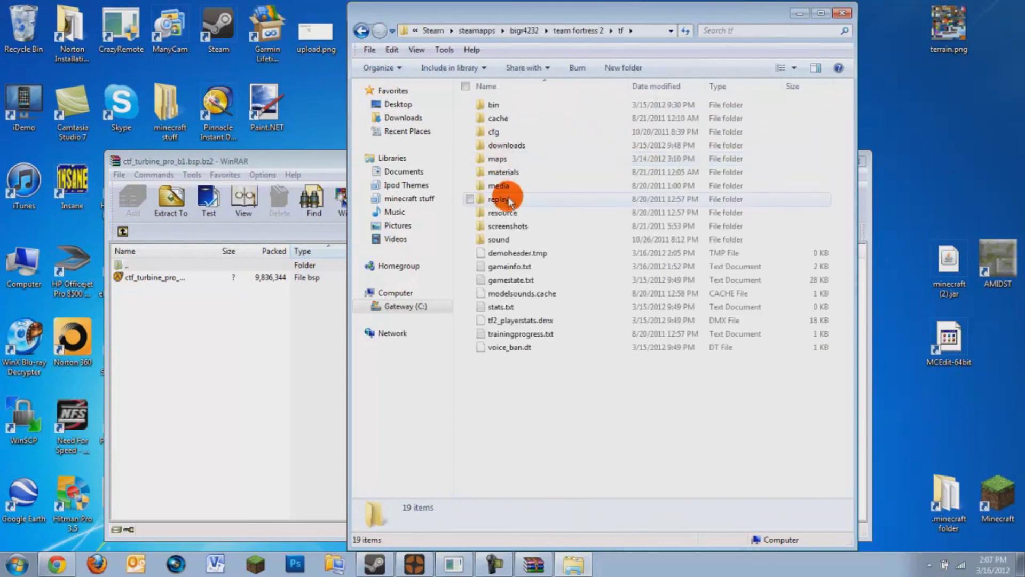
- Open the maps folder and extract ctf_turbine_pro_b1.bsp from the WinRAR archive into it
{"action": "double_click", "coordinate": [501, 155]}
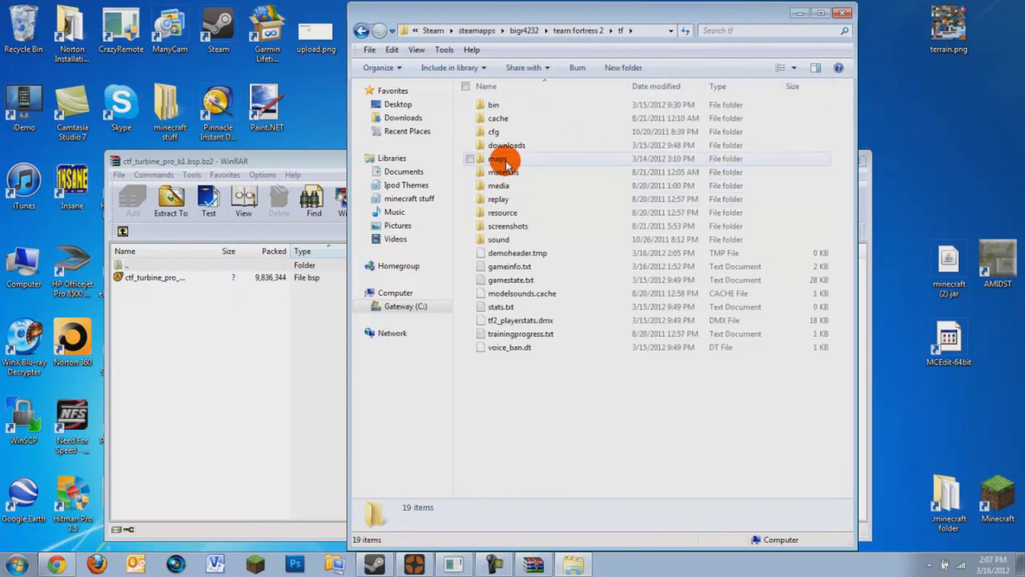
{"action": "left_click", "coordinate": [159, 279]}
{"action": "left_click_drag", "start_coordinate": [581, 145], "coordinate": [651, 137]}
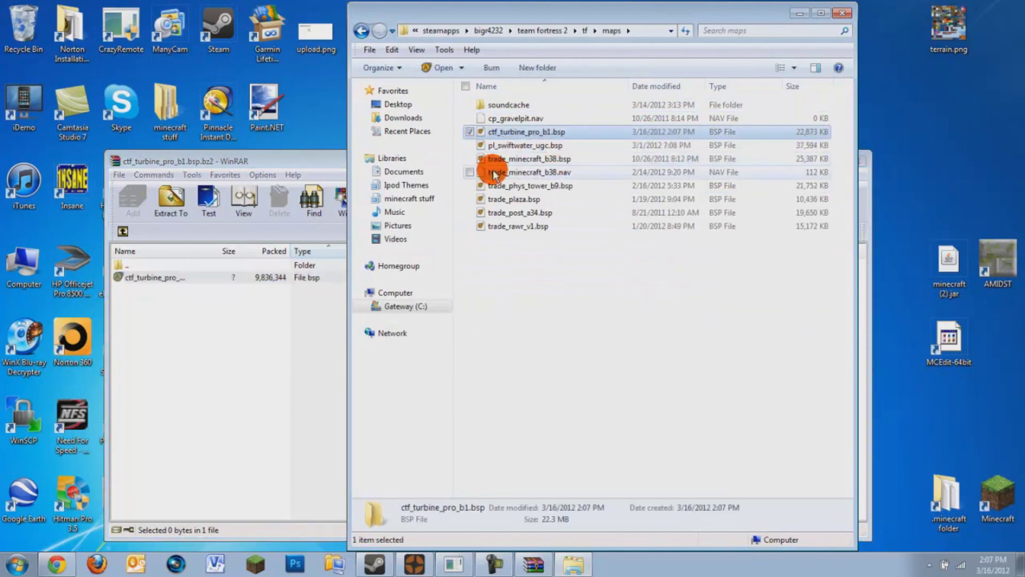
- Close the WinRAR archive and the maps folder window, then switch to Team Fortress 2
{"action": "left_click", "coordinate": [272, 175]}
{"action": "left_click", "coordinate": [861, 159]}
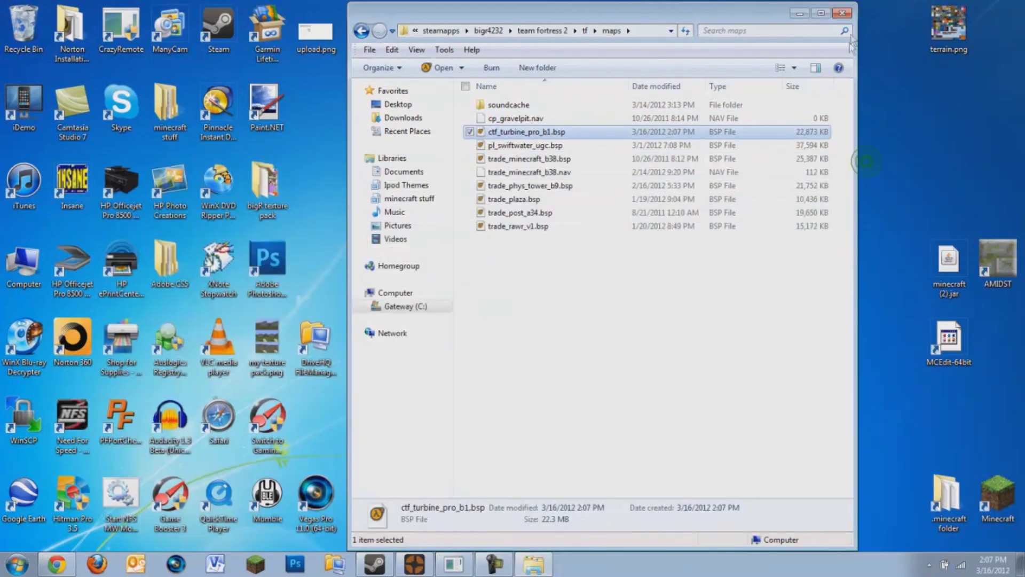
{"action": "left_click", "coordinate": [851, 15]}
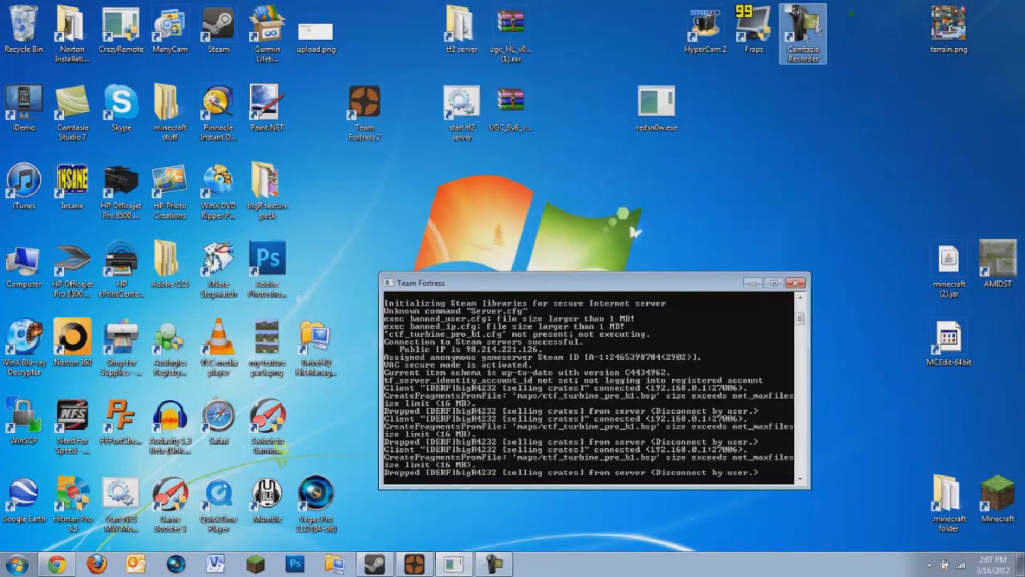
{"action": "left_click", "coordinate": [417, 562]}
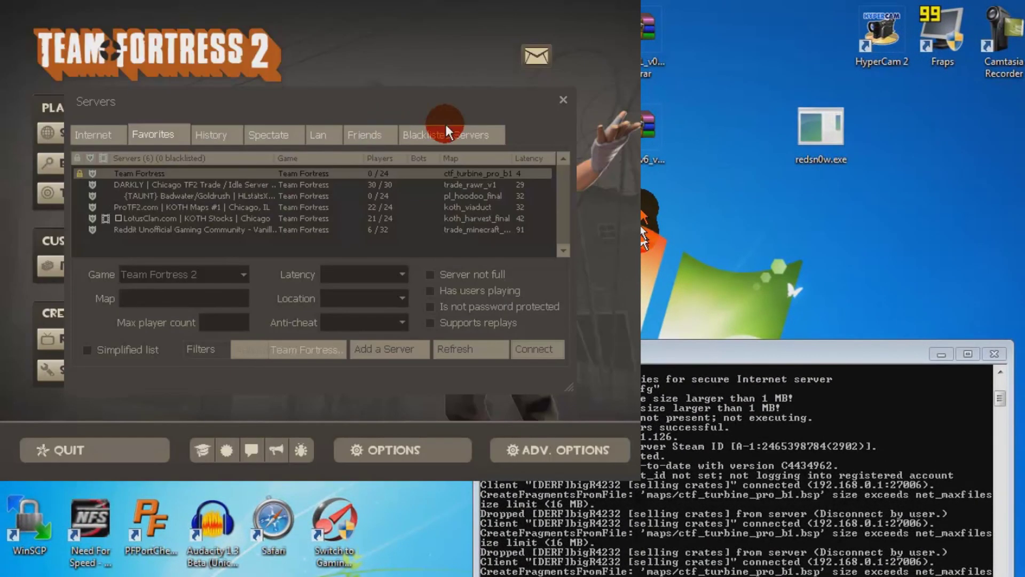
- Join the password-protected Team Fortress server running ctf_turbine_pro_b1 from the favorite servers, entering the server password
{"action": "left_click", "coordinate": [51, 163]}
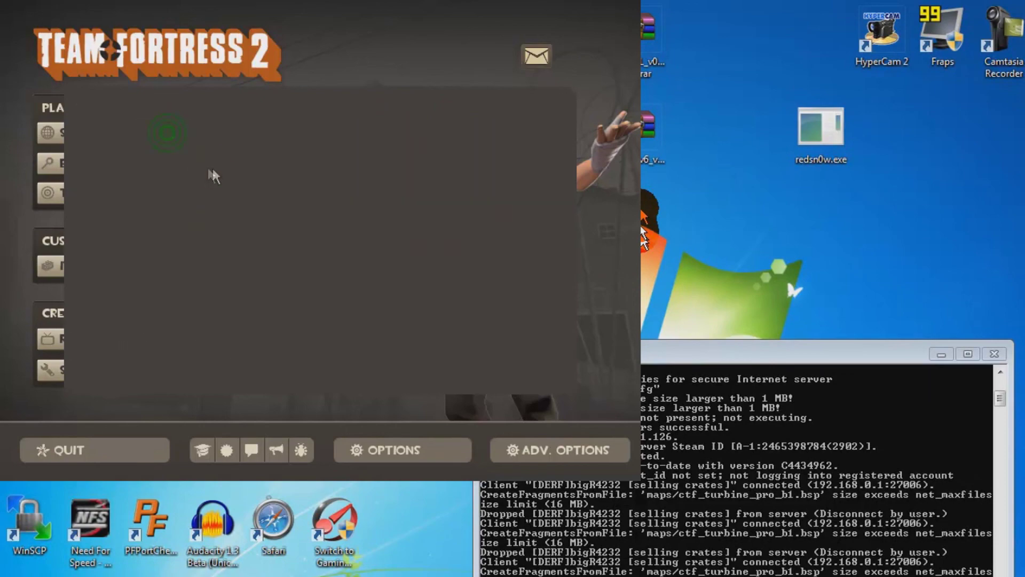
{"action": "double_click", "coordinate": [211, 174]}
{"action": "type", "text": "*****"}
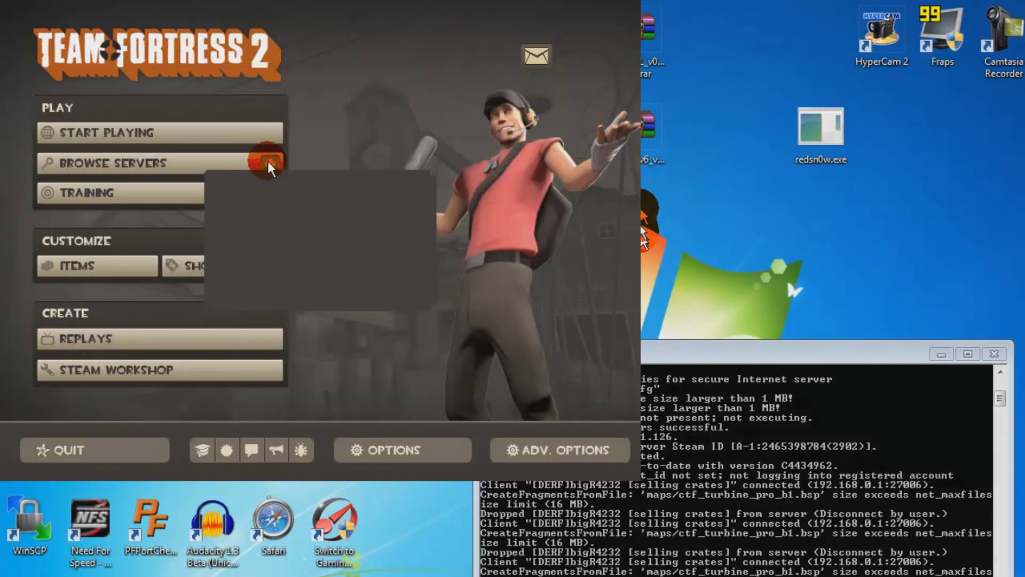
{"action": "key", "text": "Return"}
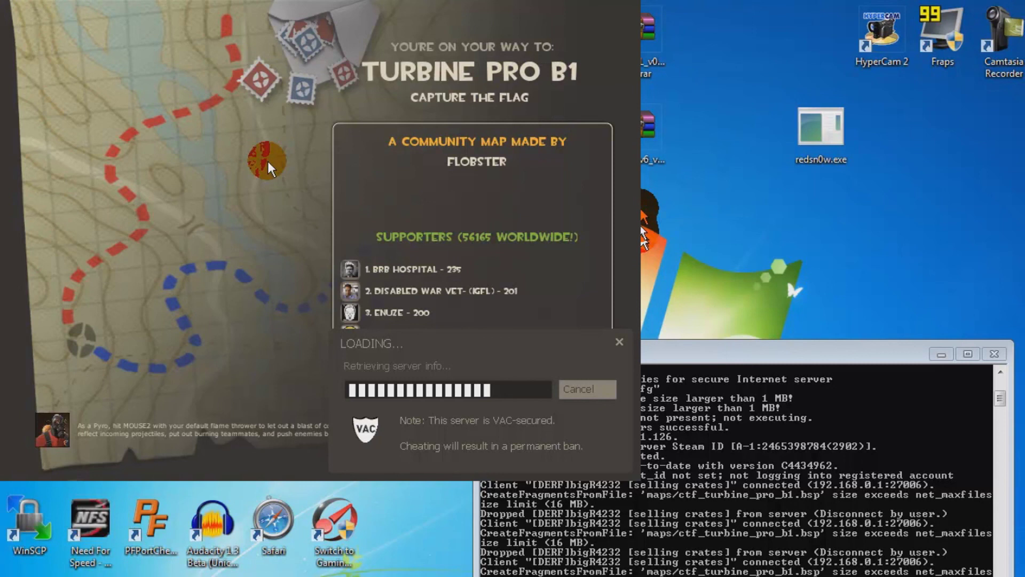
{"action": "left_click", "coordinate": [153, 69]}
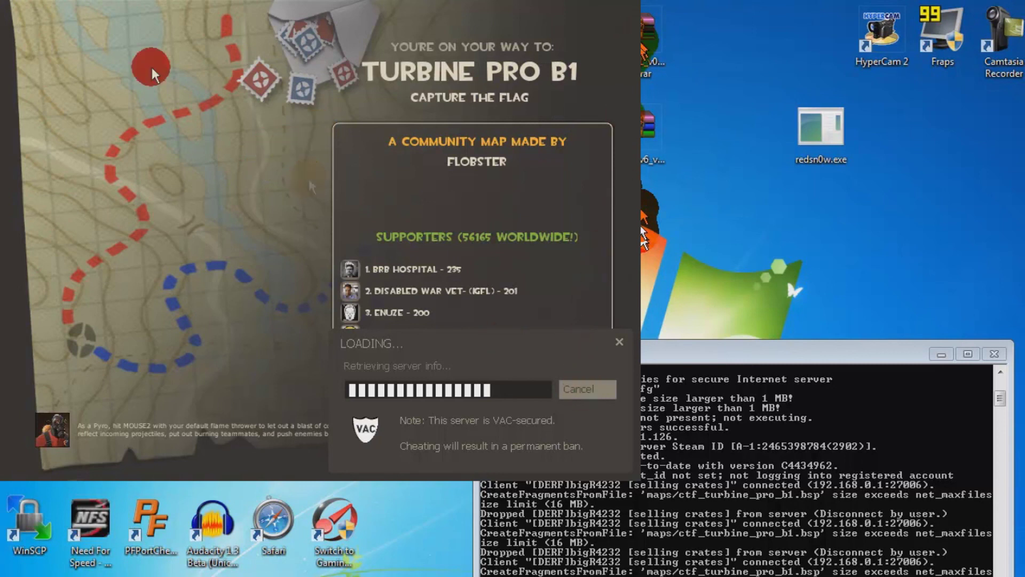
{"action": "left_click", "coordinate": [202, 150]}
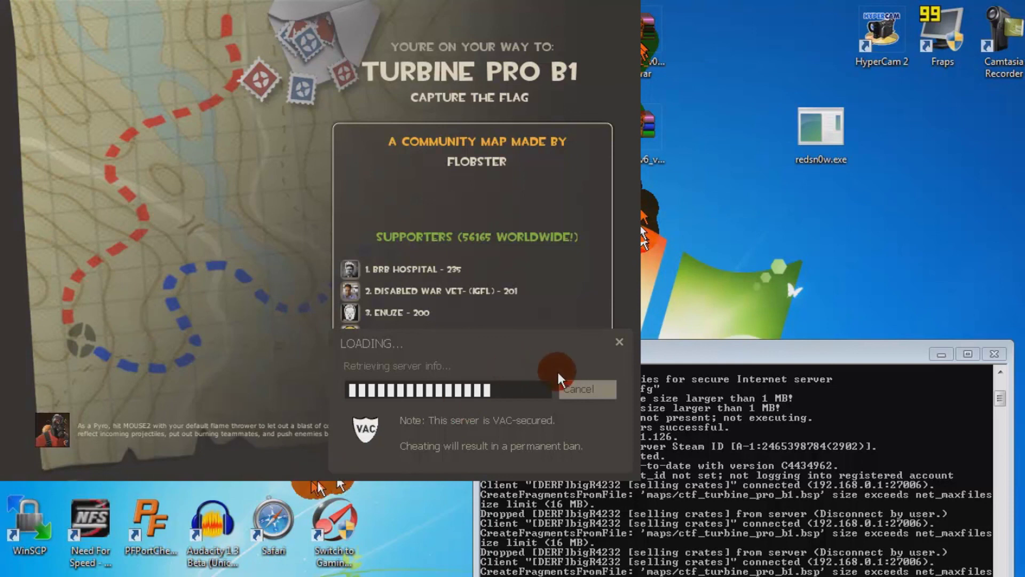
{"action": "left_click", "coordinate": [597, 390]}
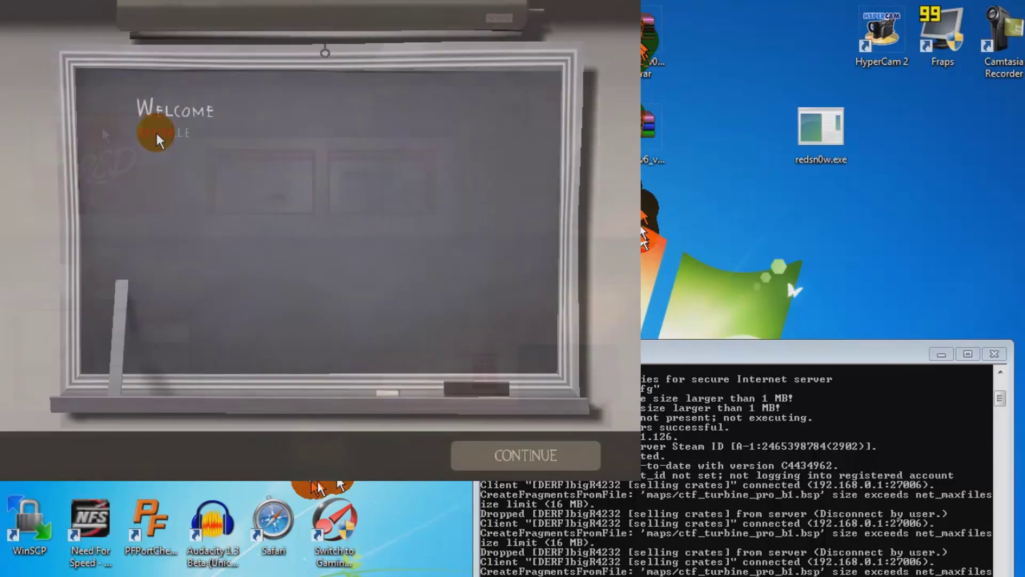
- Continue past the welcome board and join team BLU as the Heavy class
{"action": "left_click", "coordinate": [526, 455]}
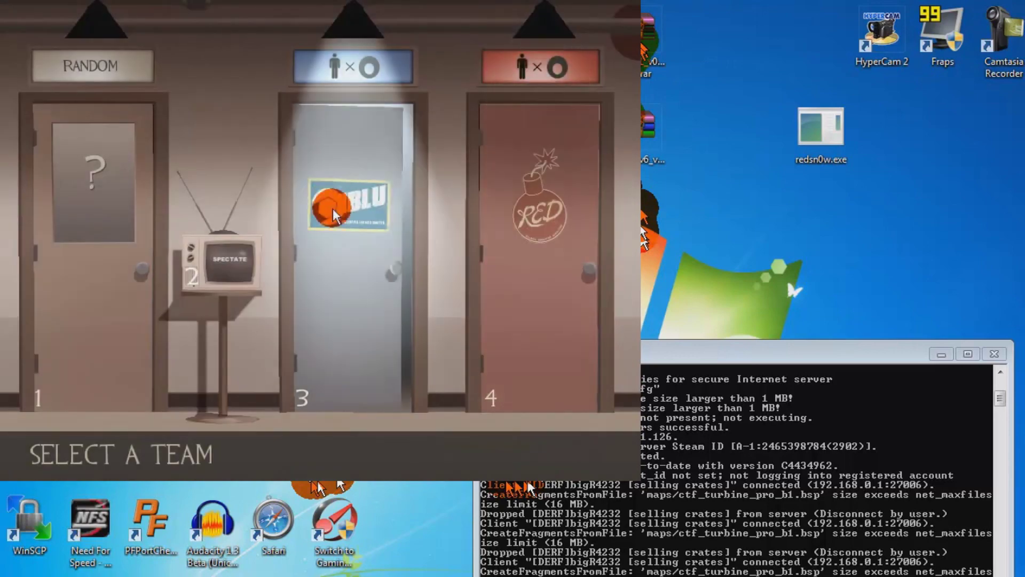
{"action": "left_click", "coordinate": [335, 215]}
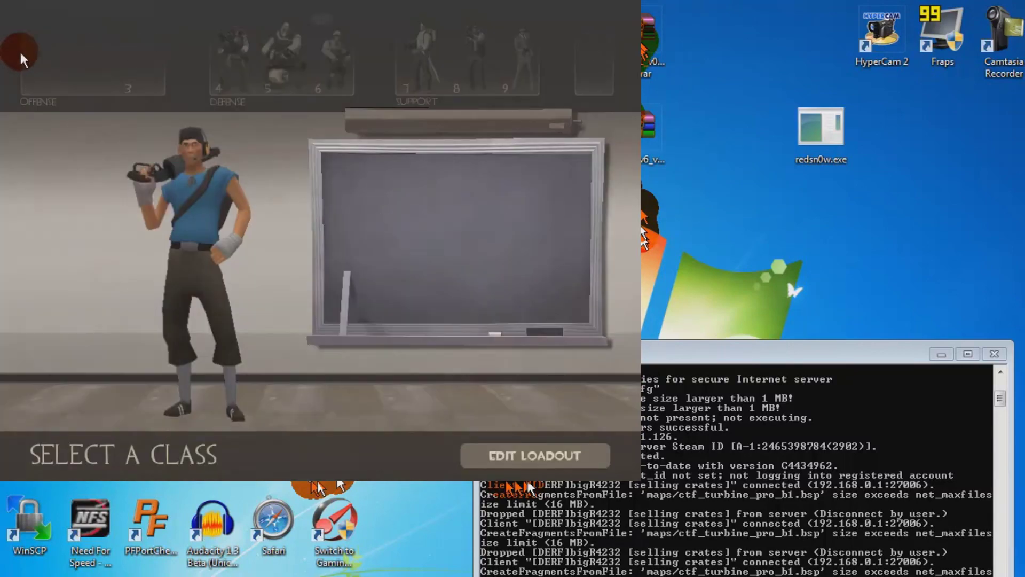
{"action": "left_click", "coordinate": [283, 54]}
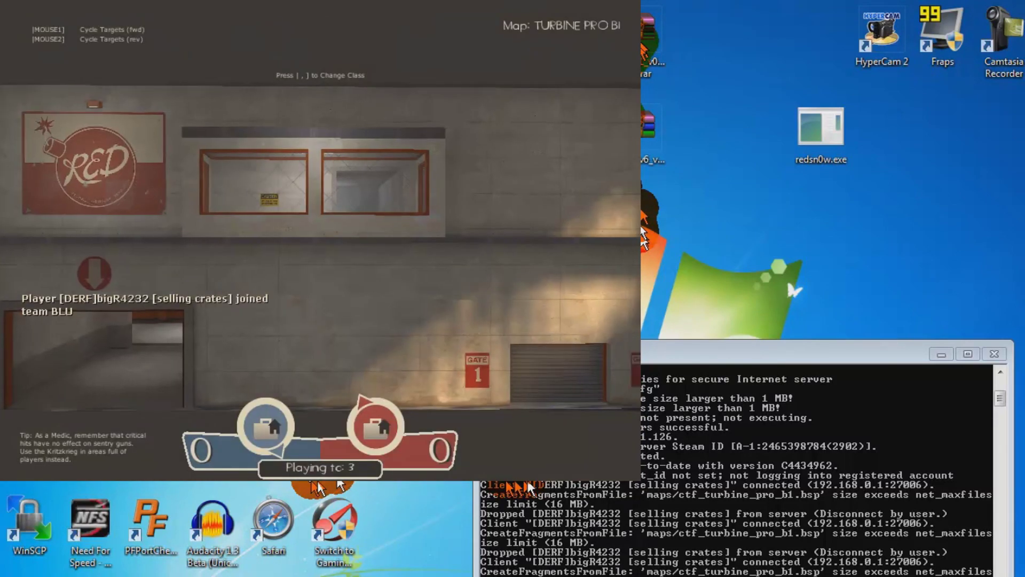
- Walk the Heavy out of the BLU spawn room and view the scoreboard with the map name
{"action": "key", "text": "3"}
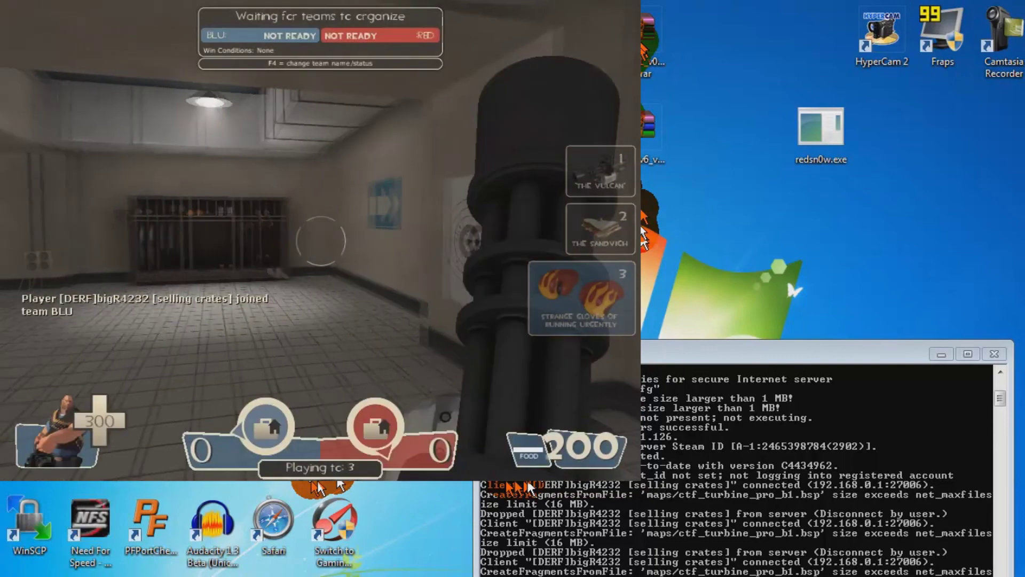
{"action": "key", "text": "e"}
{"action": "key", "text": "w"}
{"action": "key", "text": "Escape"}
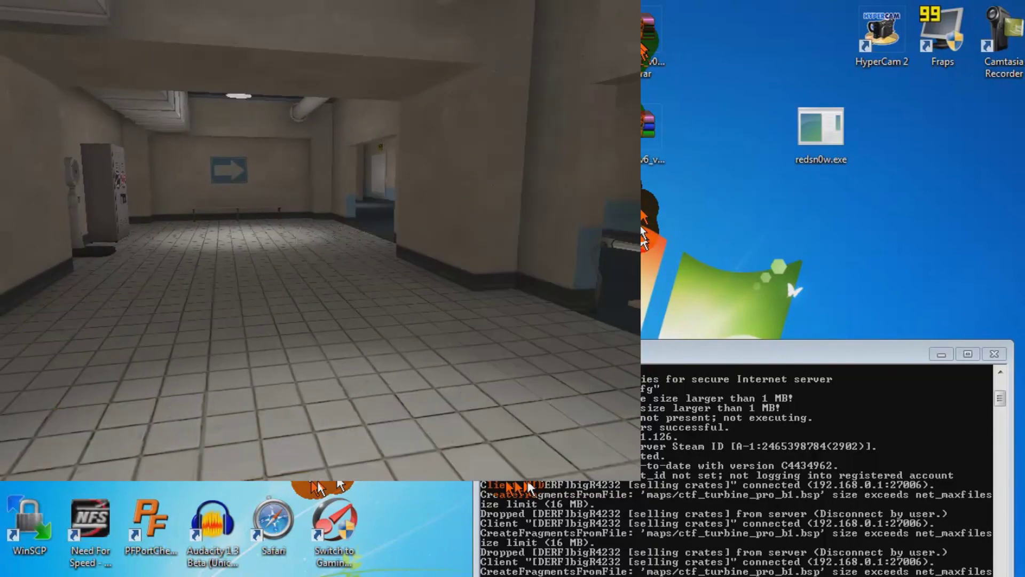
{"action": "key", "text": "w"}
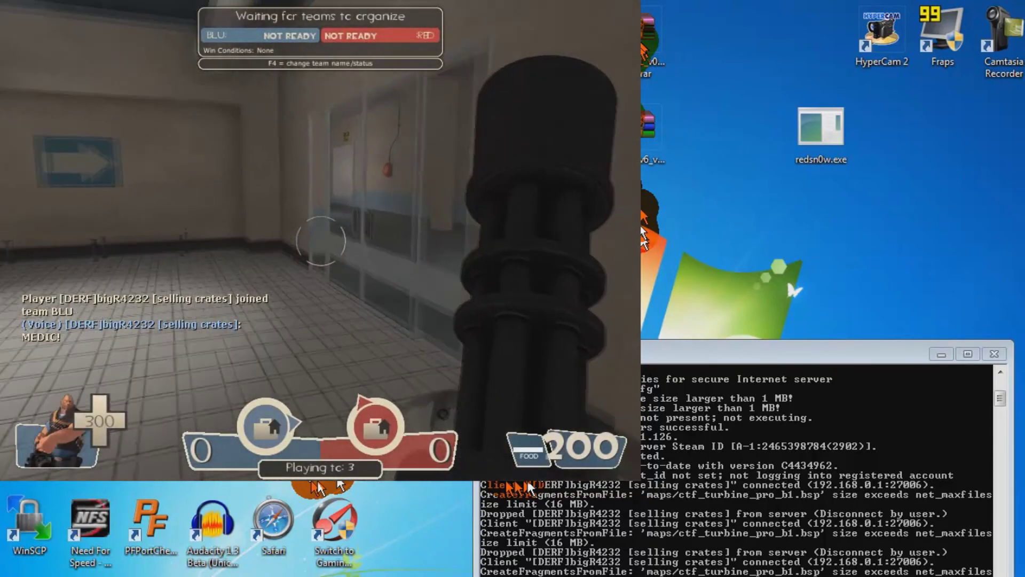
{"action": "key", "text": "Tab"}
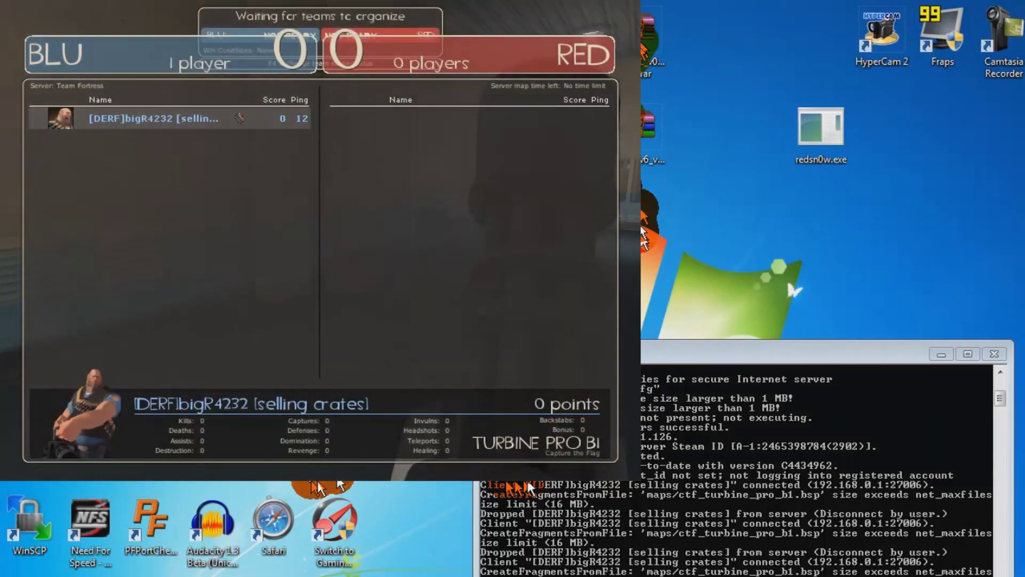
{"action": "key", "text": "w"}
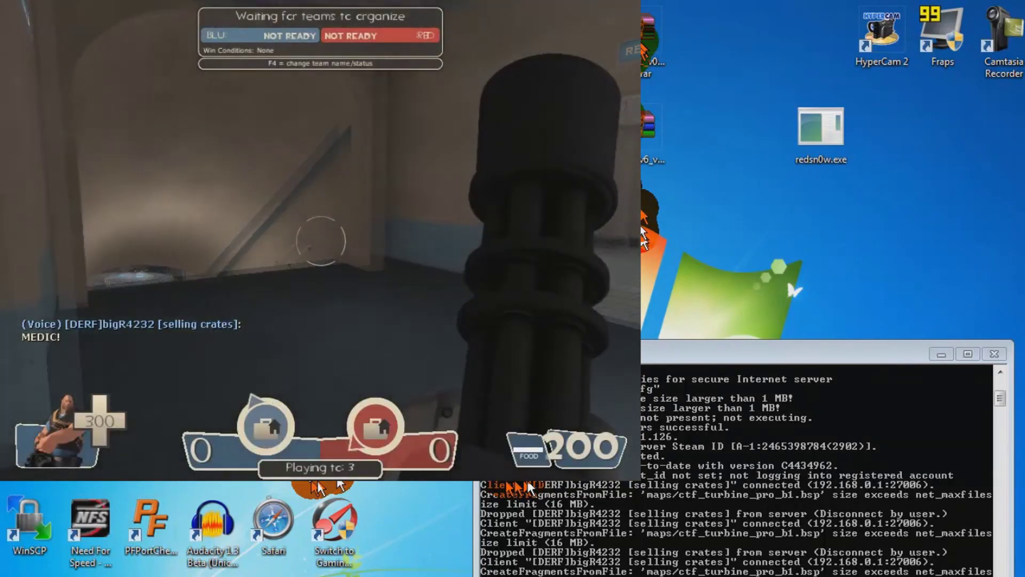
- Advance along the BLU base corridor and test-fire the minigun
{"action": "key", "text": "w"}
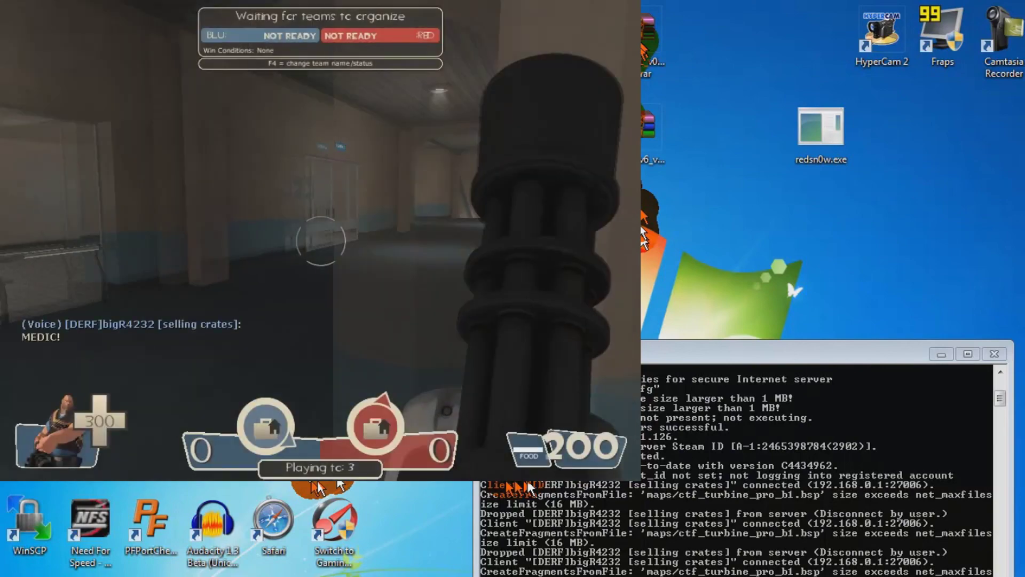
{"action": "key", "text": "w"}
{"action": "right_click", "coordinate": [321, 240]}
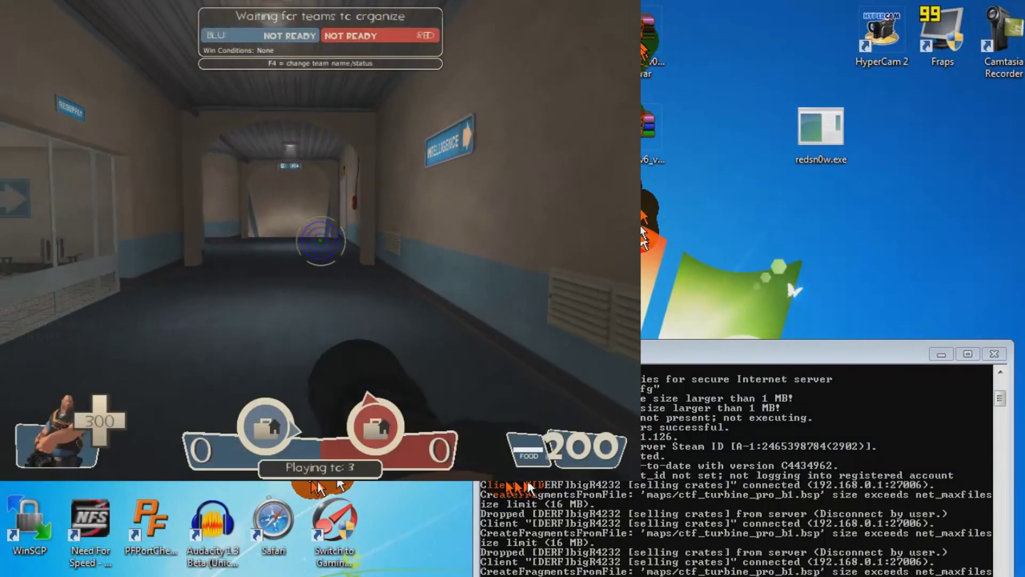
{"action": "key", "text": "w"}
{"action": "left_click", "coordinate": [320, 240]}
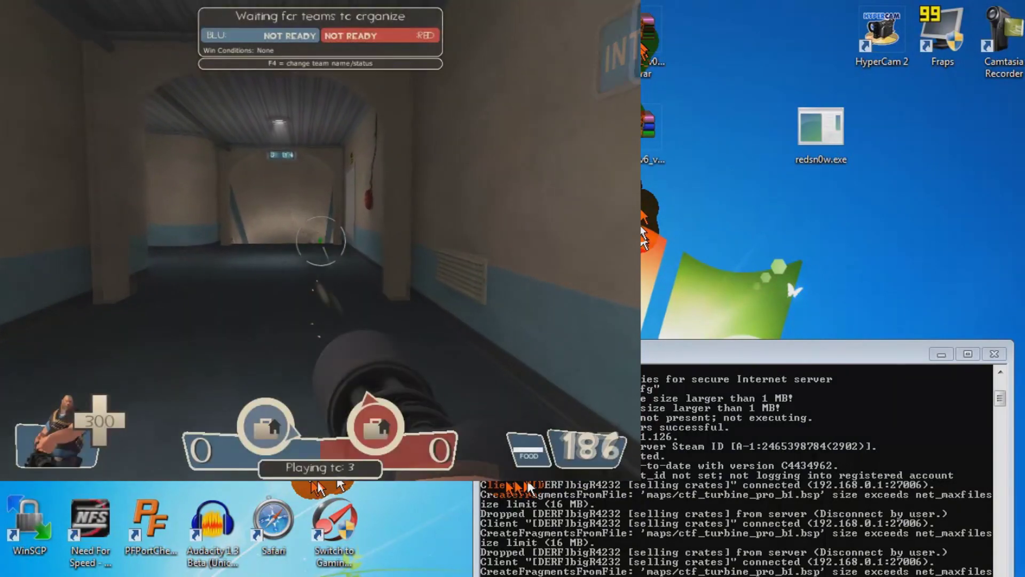
{"action": "key", "text": "w"}
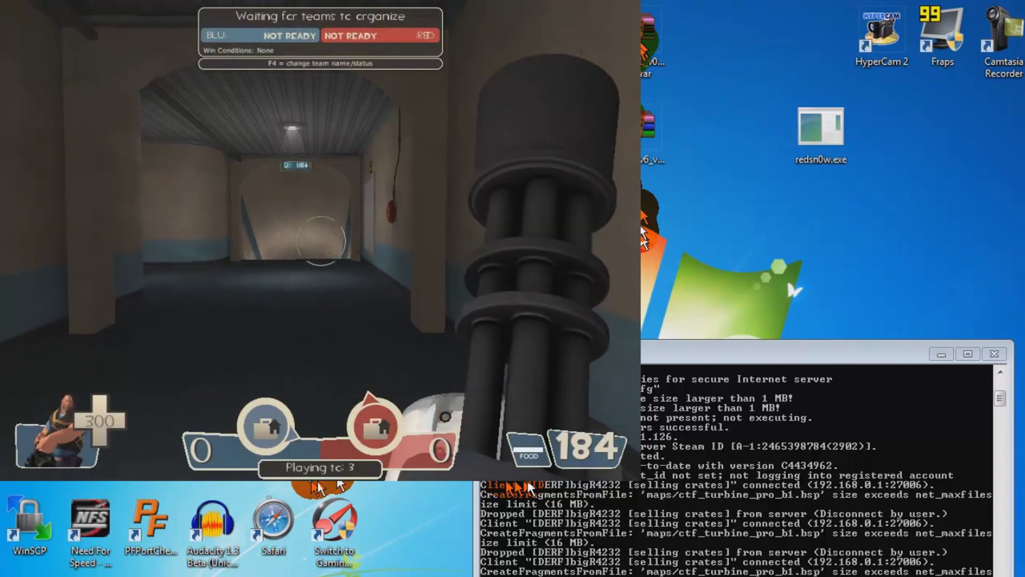